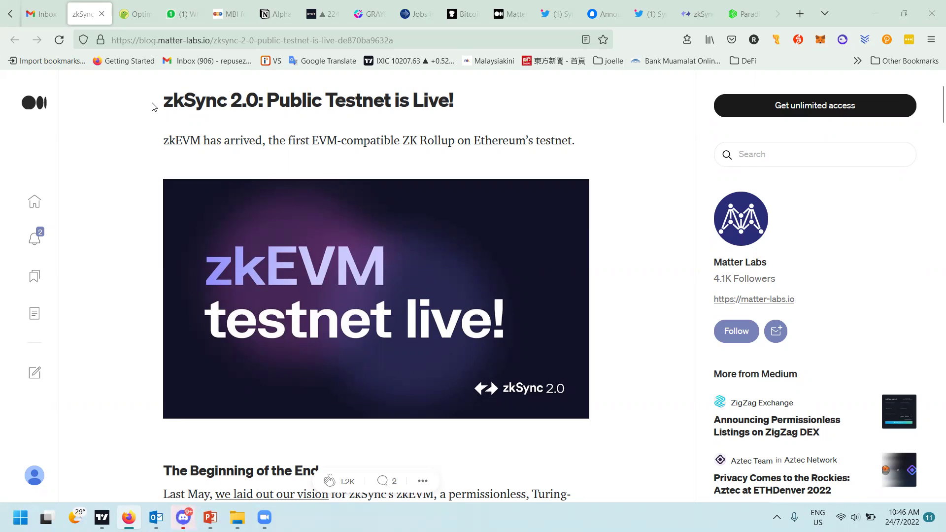
- Bring up the SyncSwap tweet thread listing the Testnet Badge Campaign requirements and links
scroll(301, 126, up, 2)
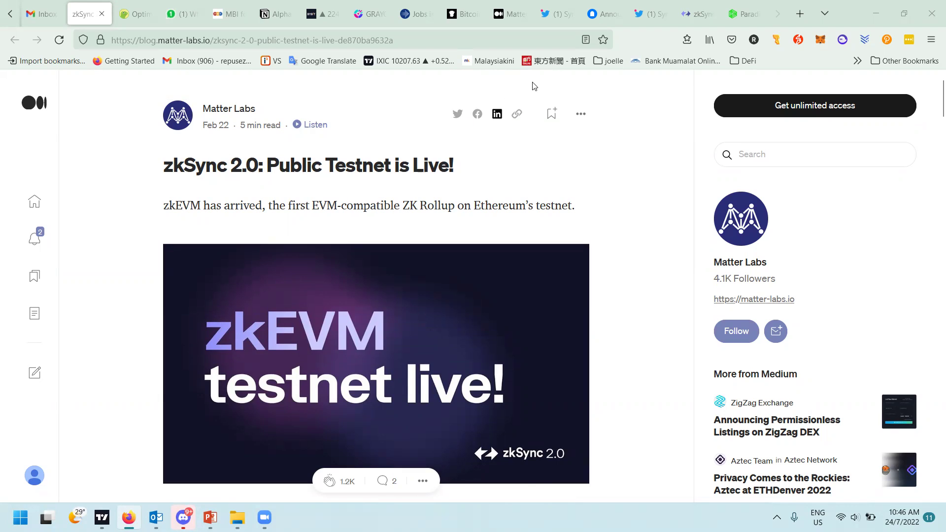
click(554, 18)
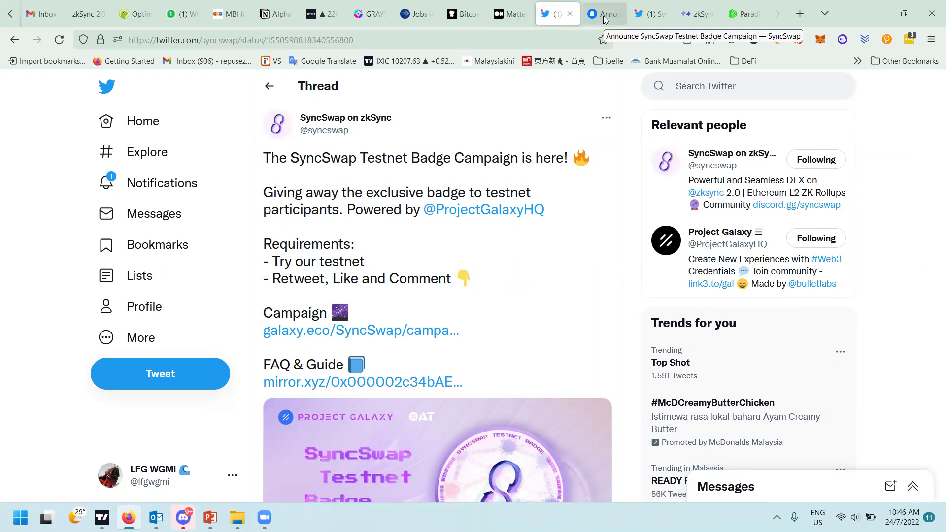
- Read the 'Announce SyncSwap Testnet Badge Campaign' post from its dates down to the beginner guide
click(605, 19)
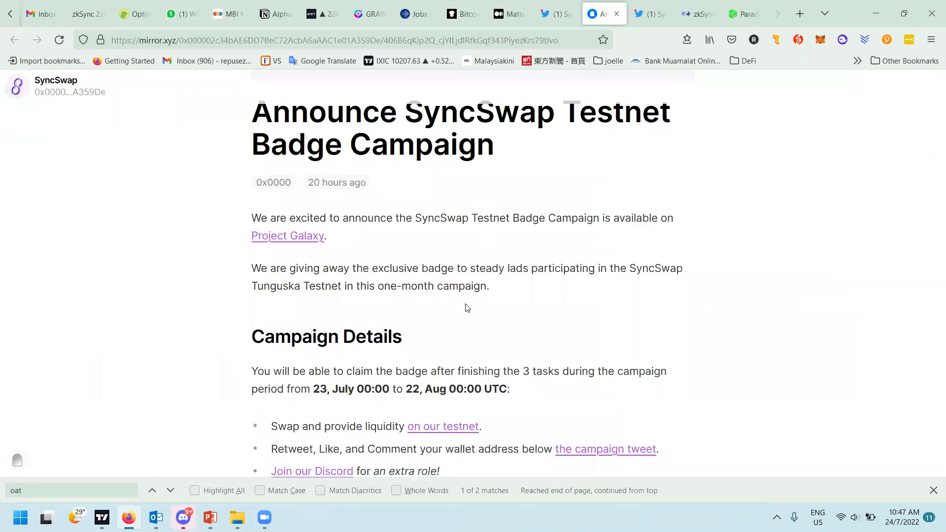
scroll(465, 306, down, 5)
drag(329, 122, 406, 129)
scroll(376, 209, up, 2)
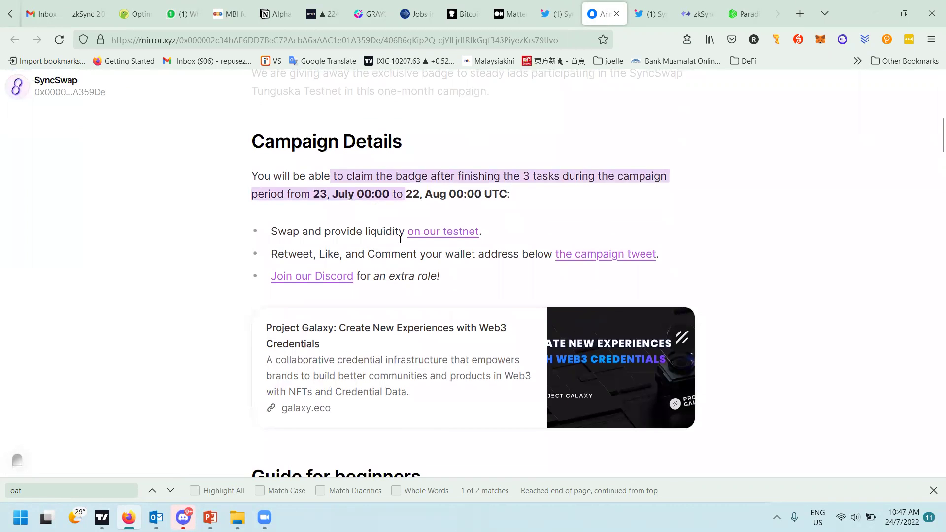
scroll(456, 295, down, 5)
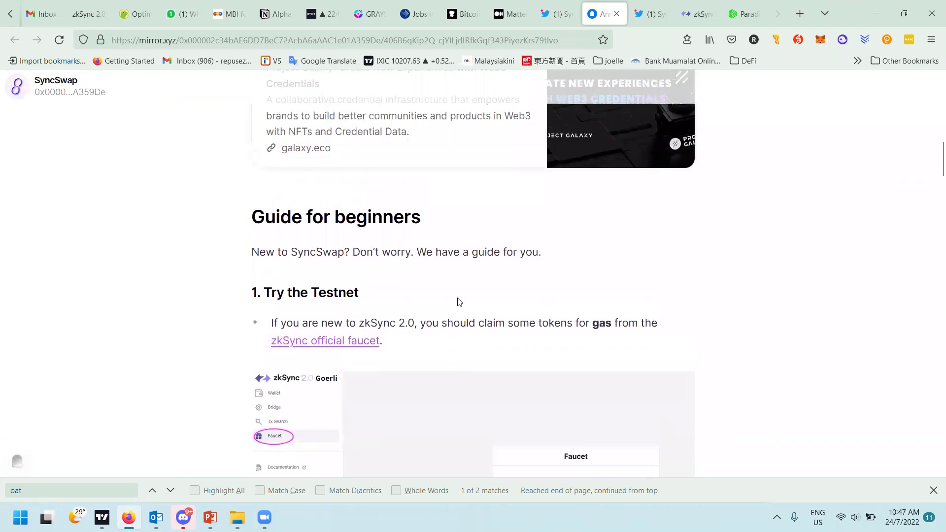
scroll(453, 306, down, 3)
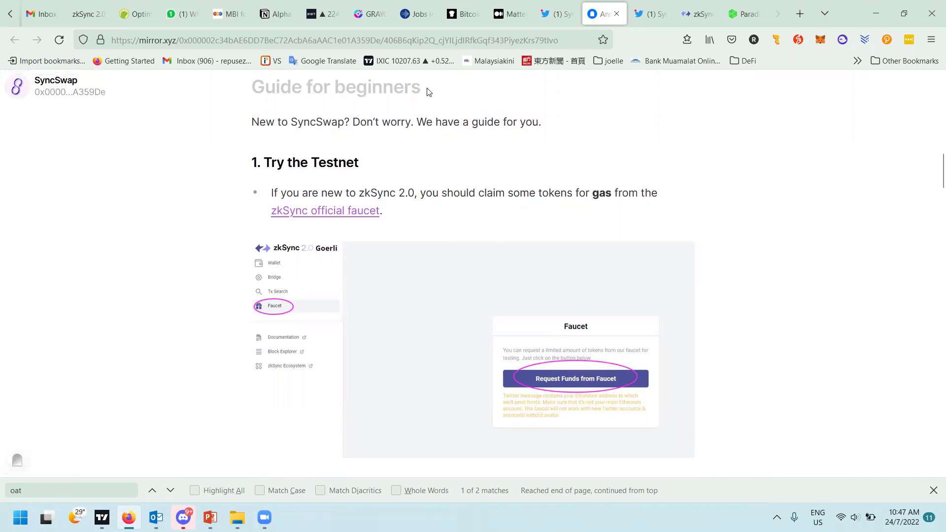
- On the zkSync Goerli portal, review MetaMask's network list and keep Goerli selected
click(696, 14)
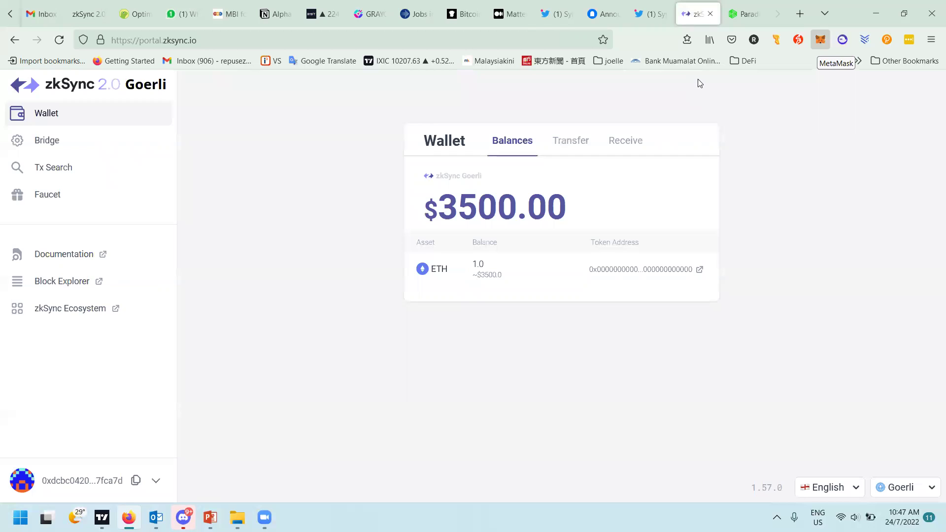
key(alt+shift+m)
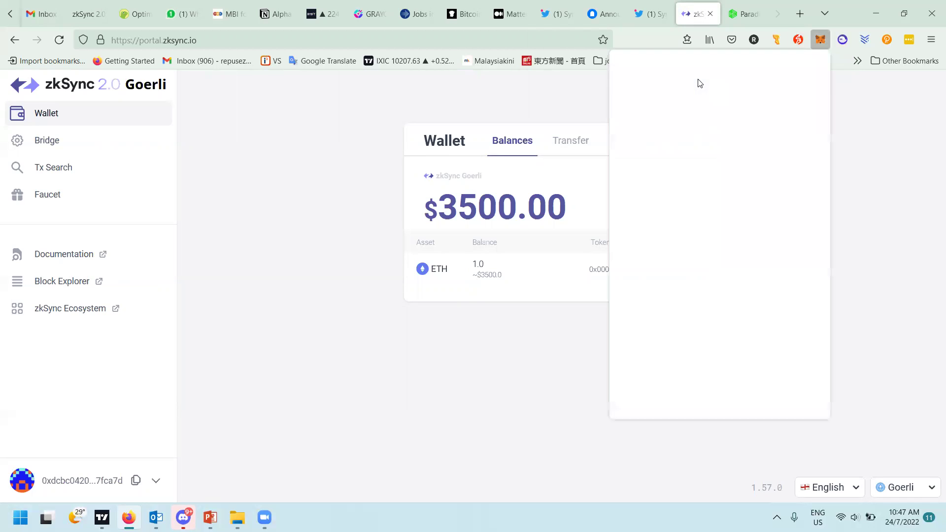
click(754, 84)
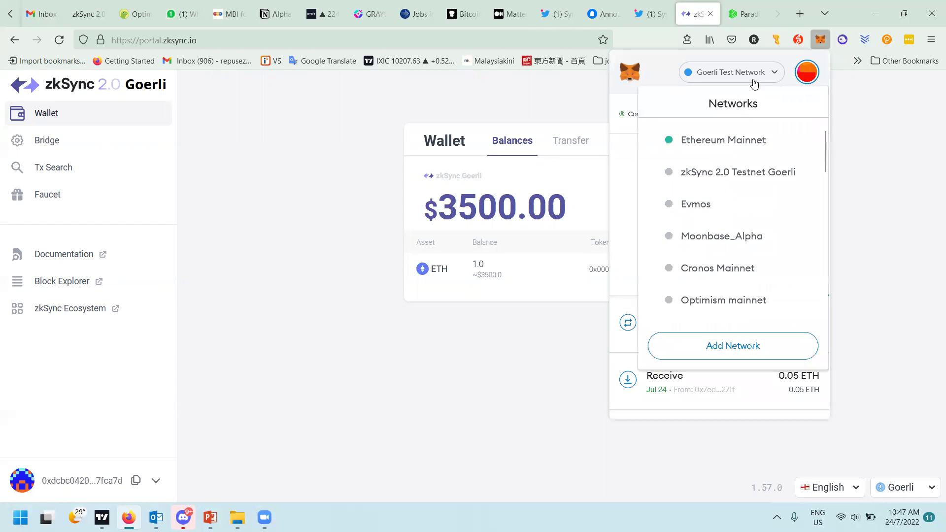
scroll(738, 212, down, 3)
scroll(739, 218, down, 1)
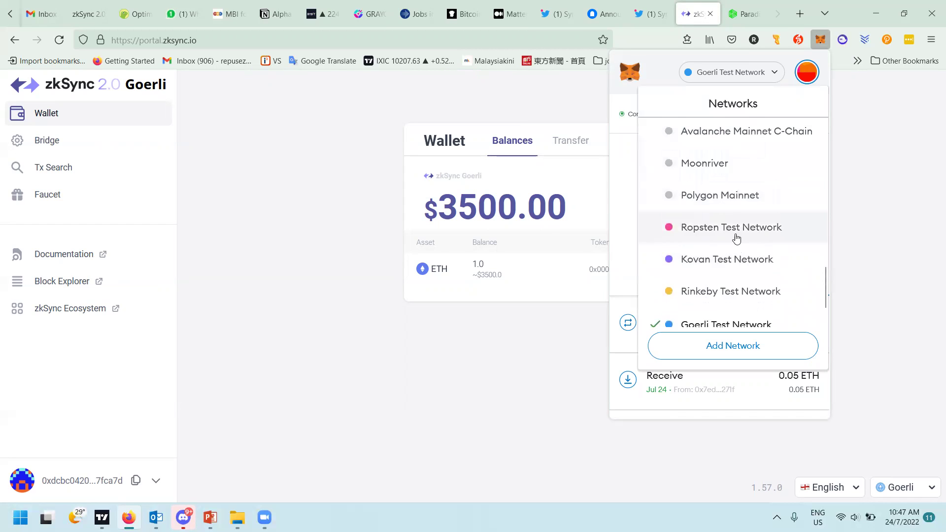
scroll(733, 237, up, 1)
scroll(730, 306, down, 3)
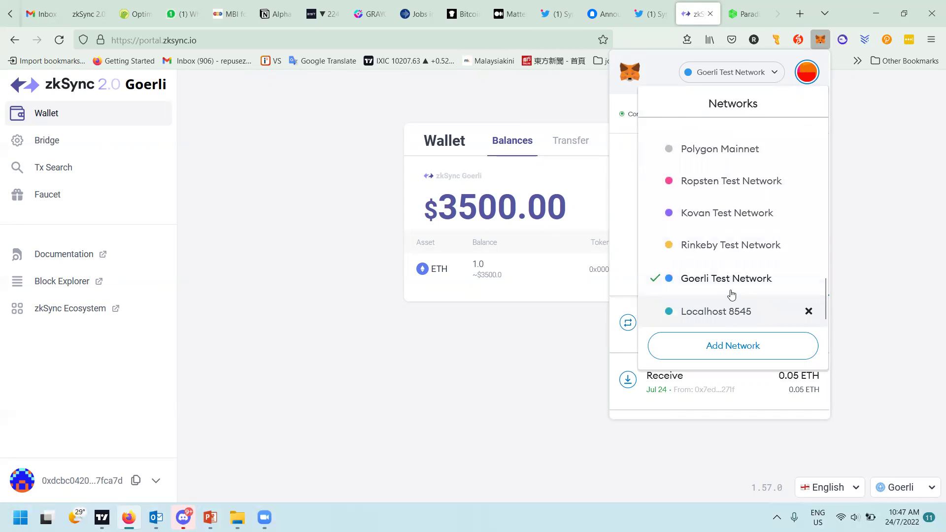
click(792, 83)
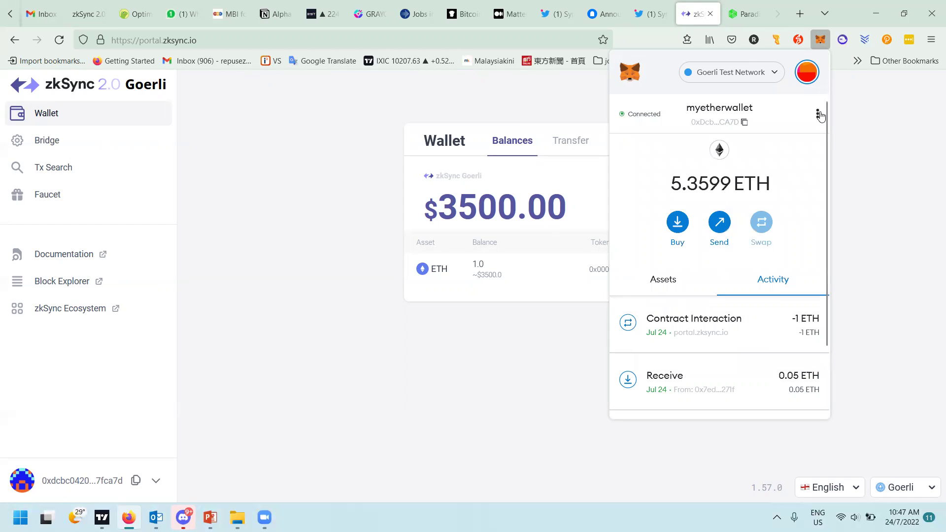
- Check in MetaMask's Advanced settings that Show test networks is enabled
click(817, 113)
click(809, 83)
click(809, 83)
scroll(739, 291, down, 1)
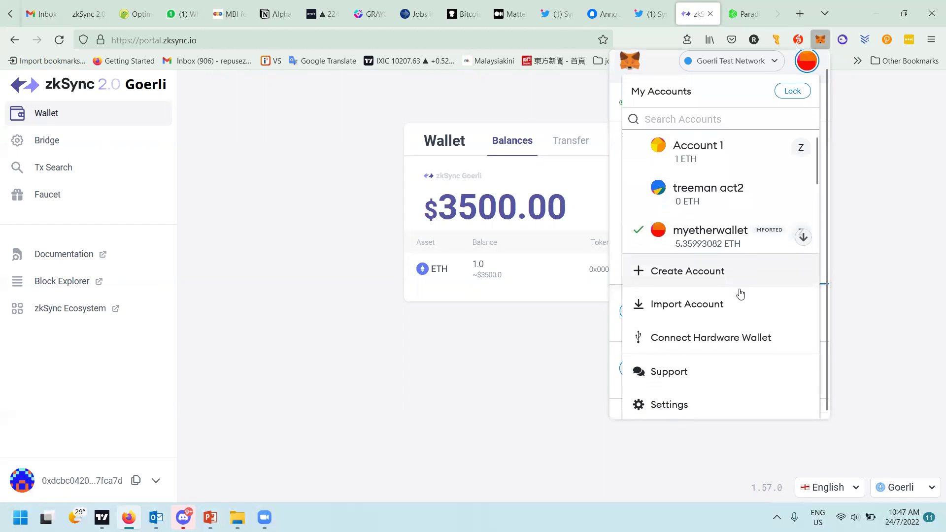
click(692, 403)
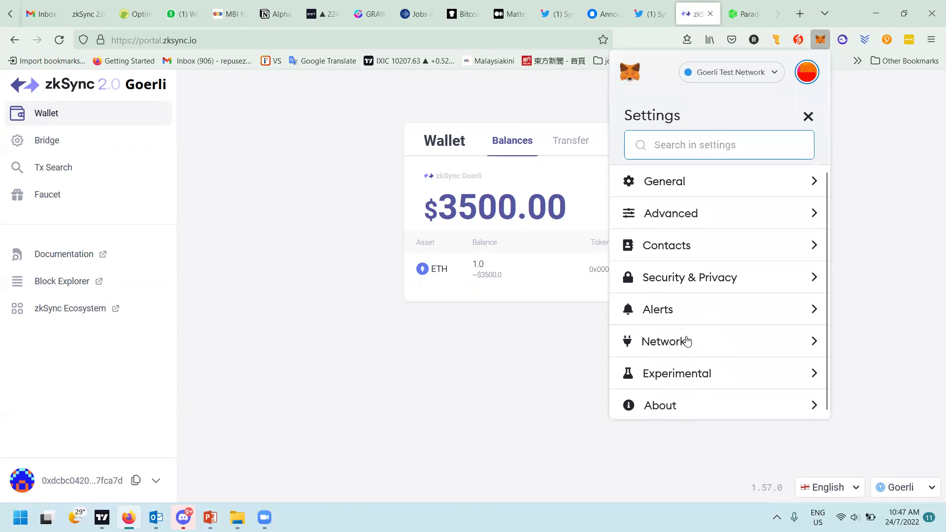
click(675, 226)
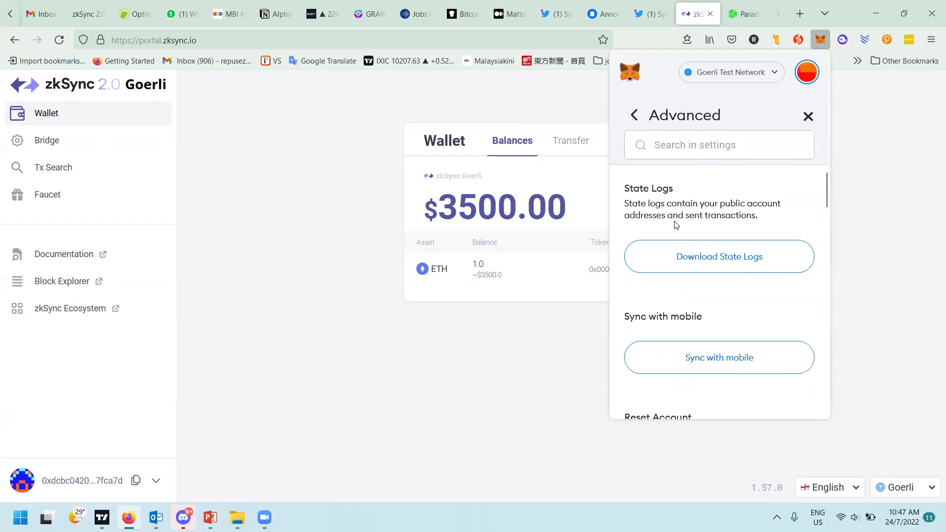
scroll(695, 318, down, 10)
scroll(697, 313, down, 2)
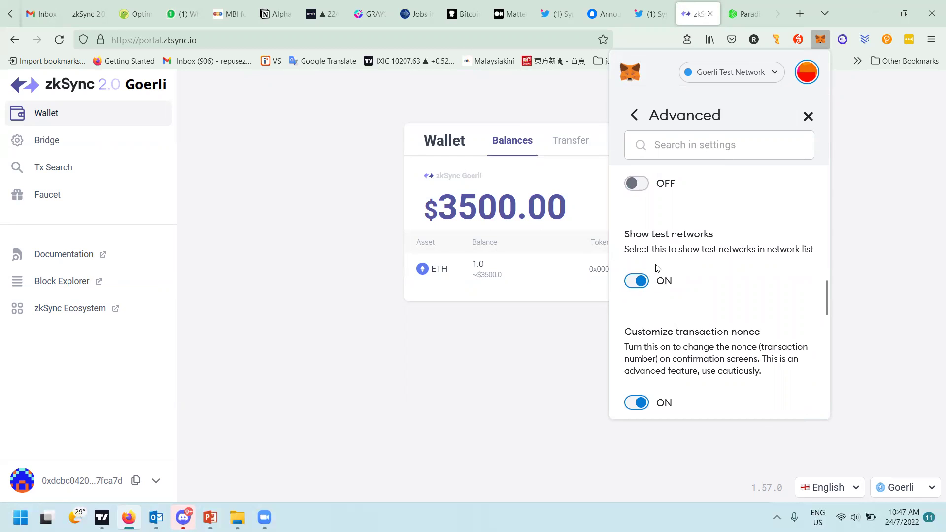
click(634, 115)
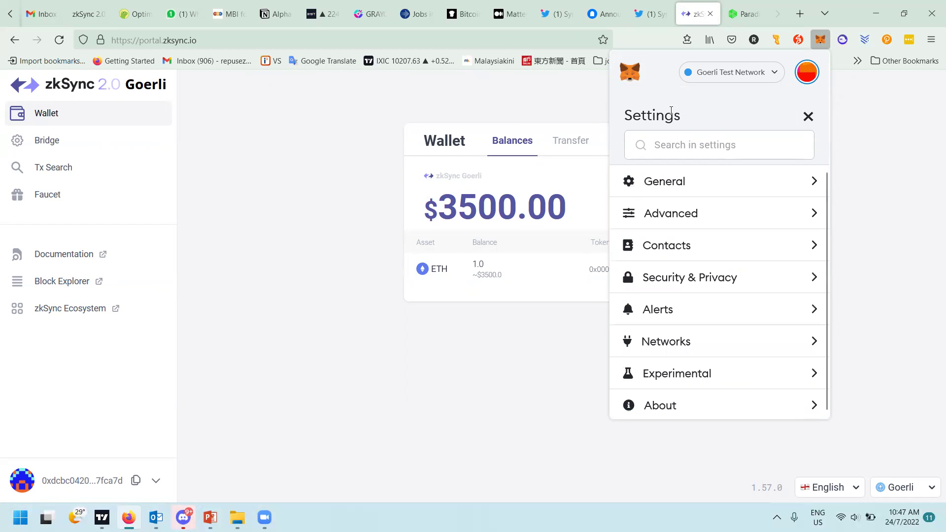
click(845, 137)
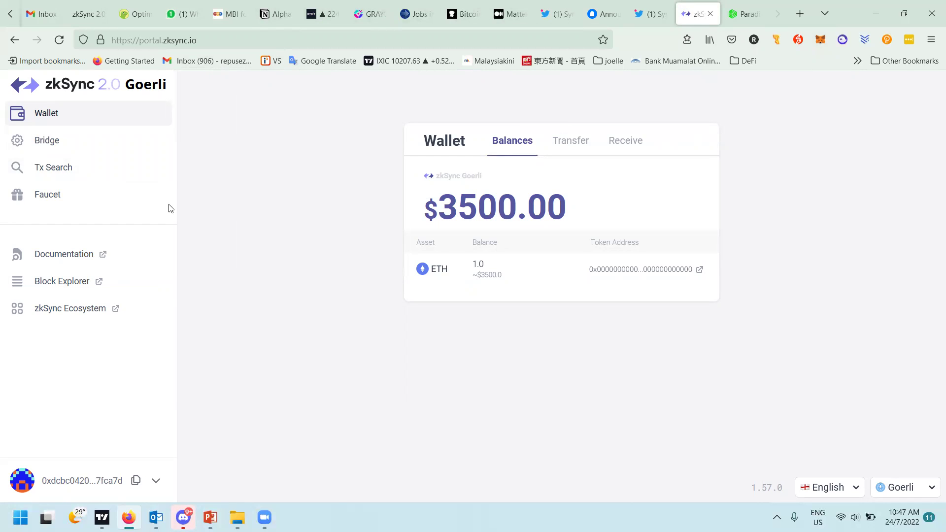
- Request faucet funds, discard the pre-filled Twitter claim tweet and close Twitter
click(57, 197)
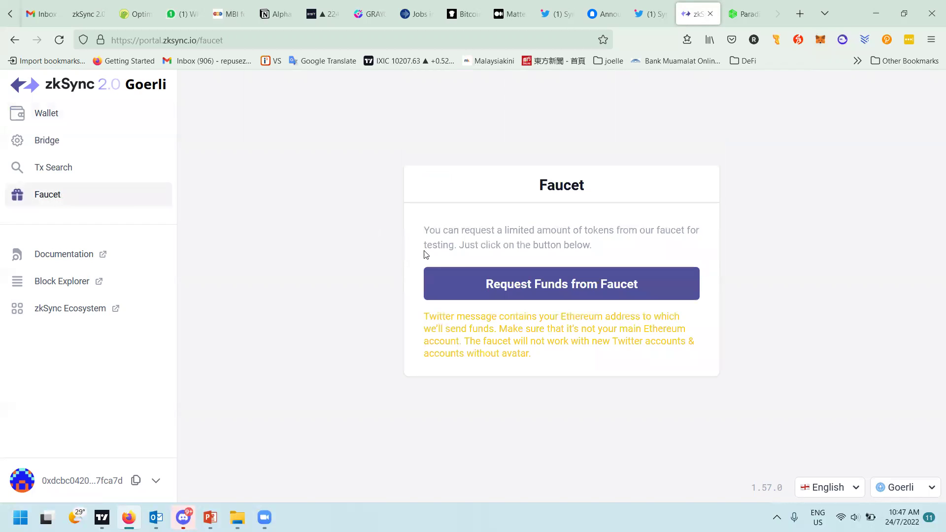
click(529, 290)
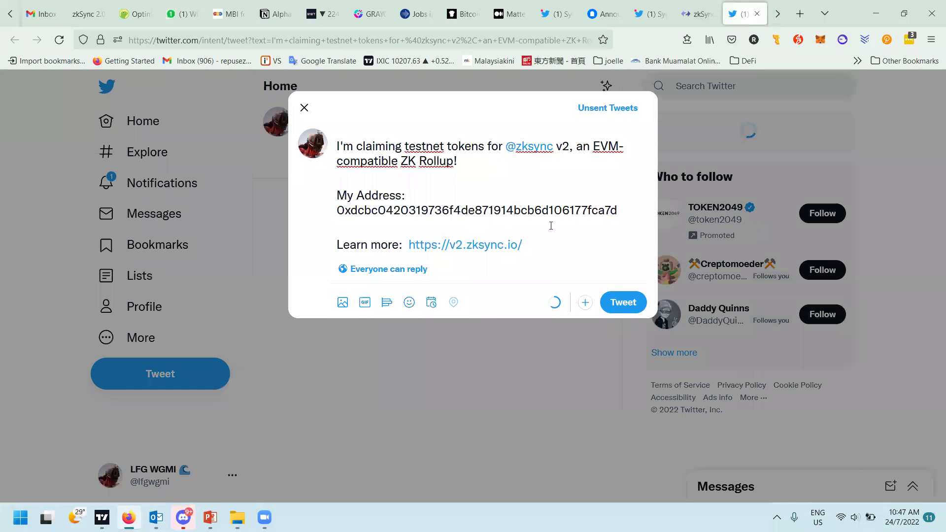
click(304, 107)
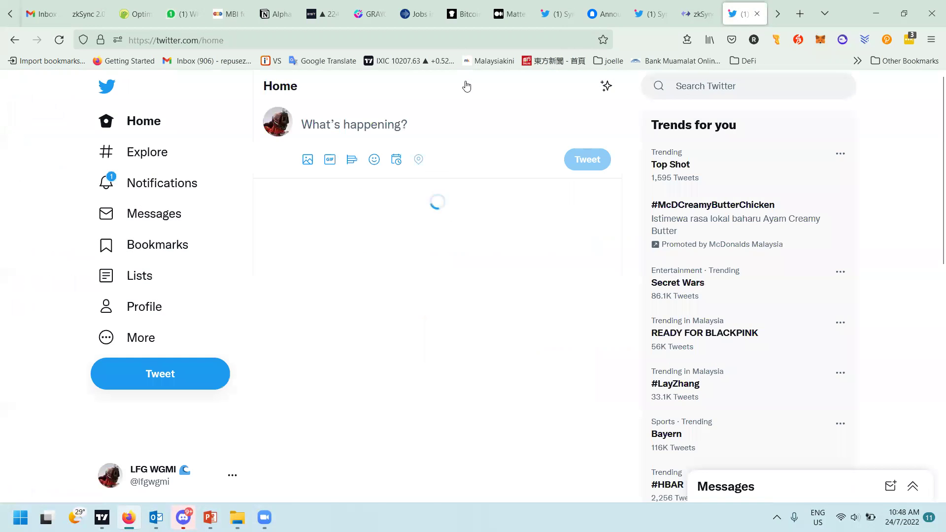
key(ctrl+w)
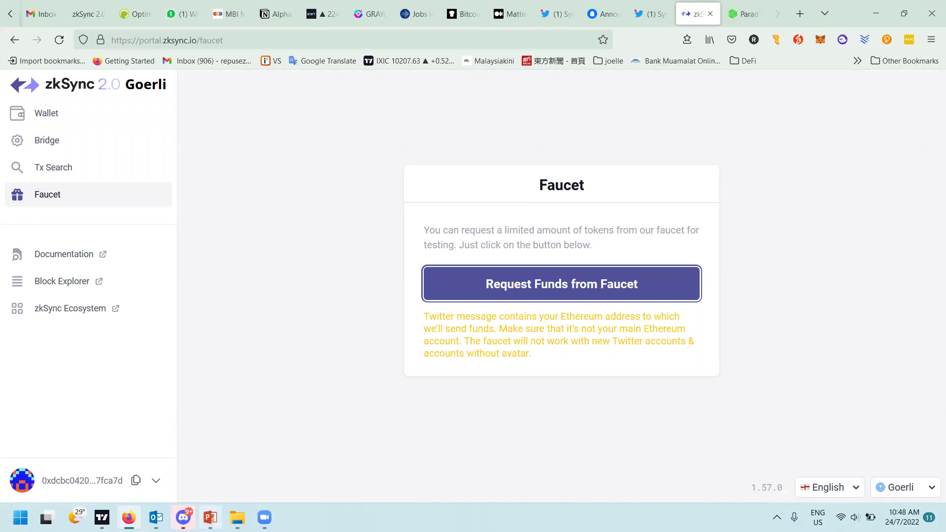
click(211, 517)
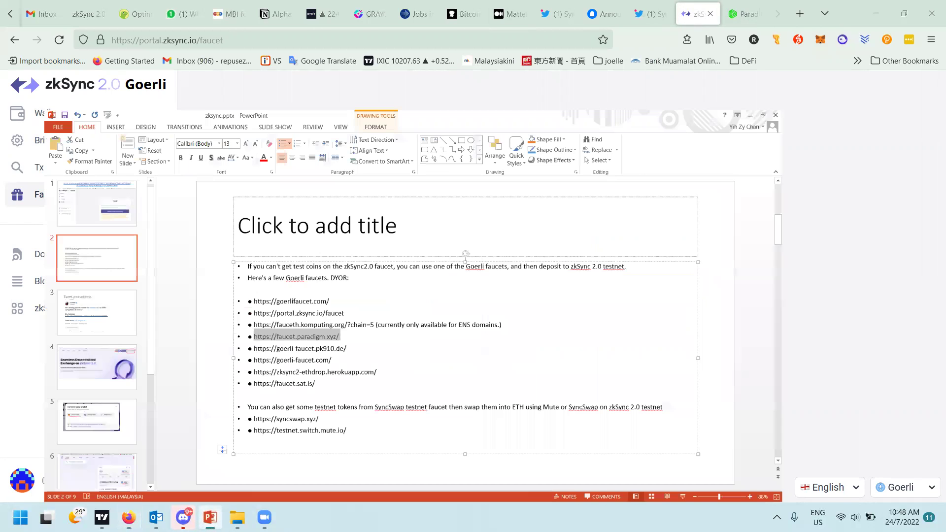
key(Up)
key(Up)
key(Up)
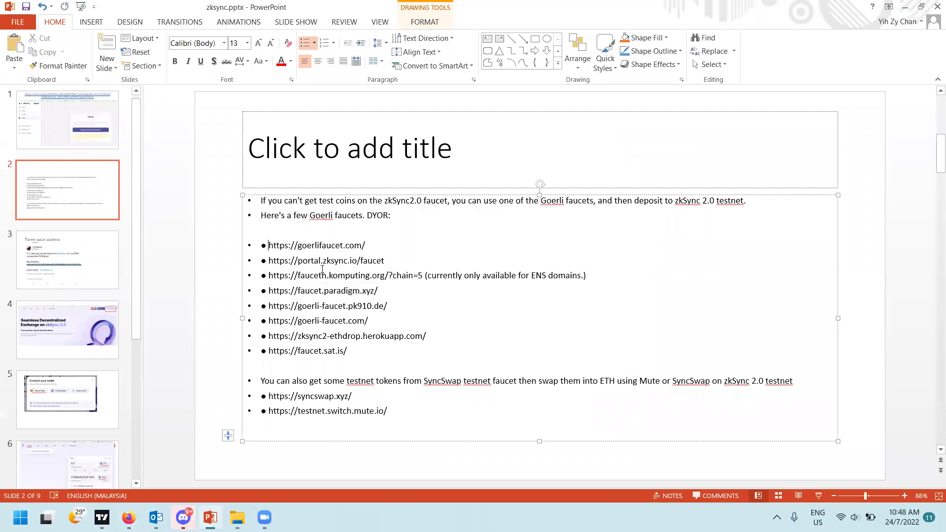
mouse_move(268, 245)
mouse_down()
mouse_move(367, 351)
mouse_move(279, 289)
mouse_move(261, 243)
mouse_up()
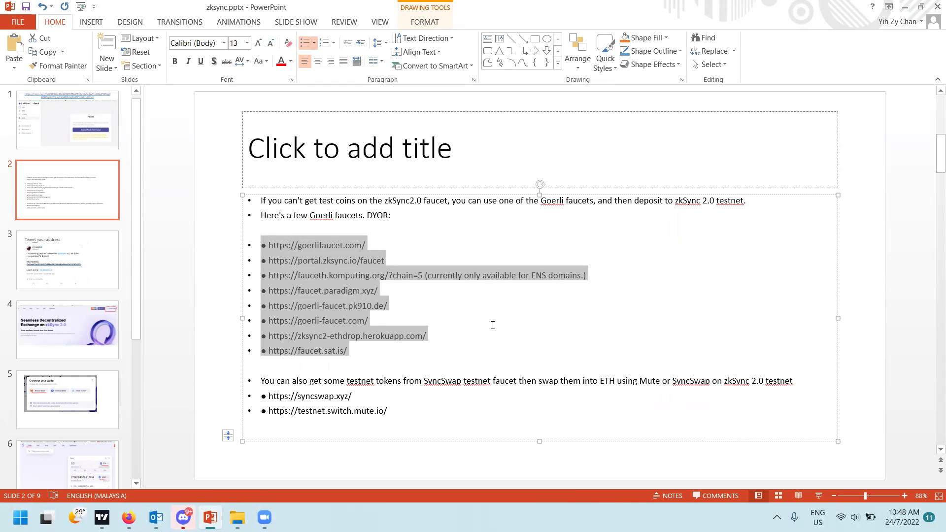
click(919, 7)
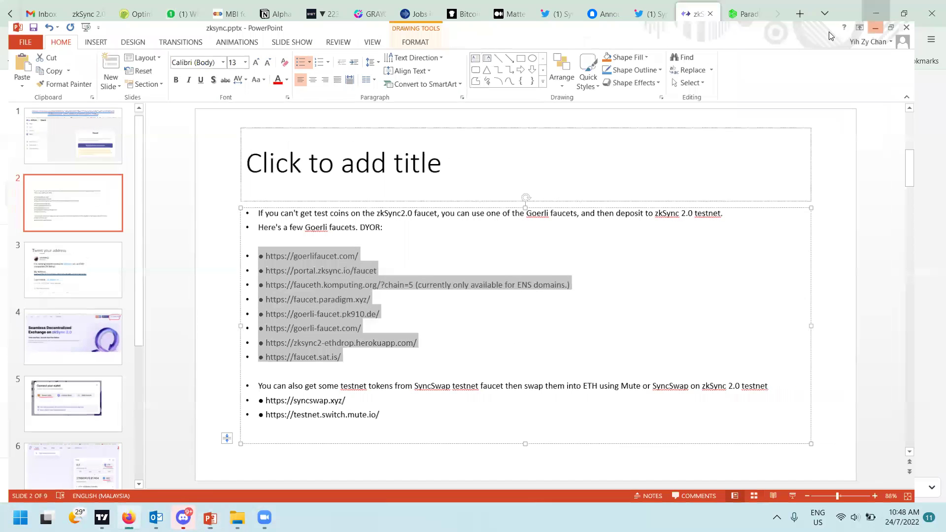
click(739, 19)
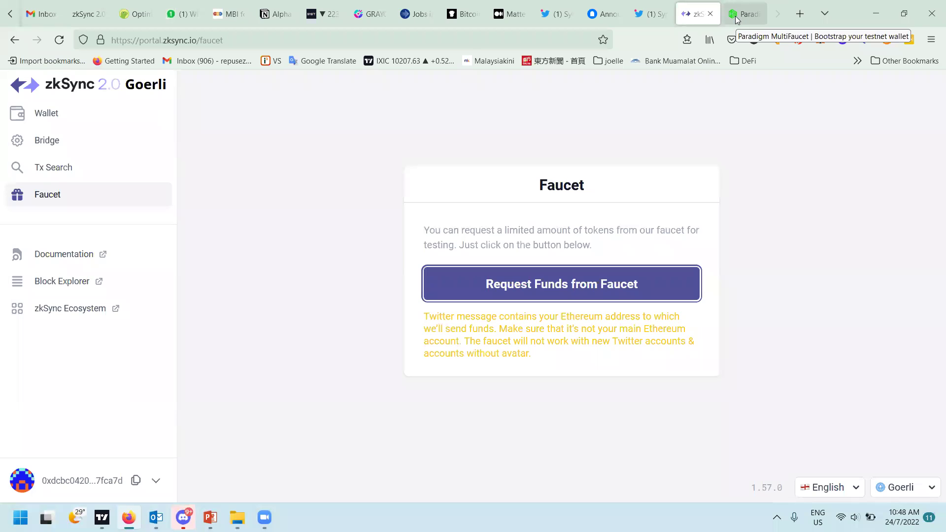
- Compare the Paradigm MultiFaucet's Twitter account requirement, then return to the zkSync Faucet page
click(735, 15)
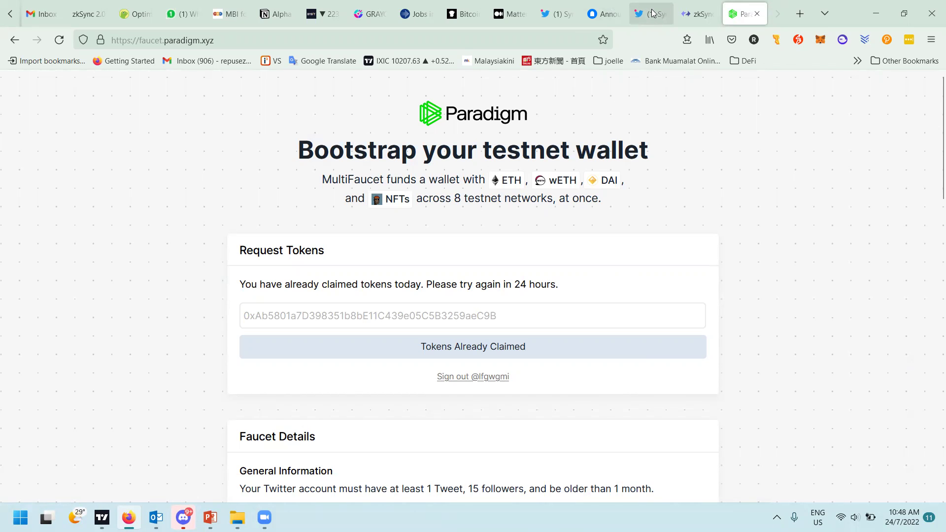
click(698, 14)
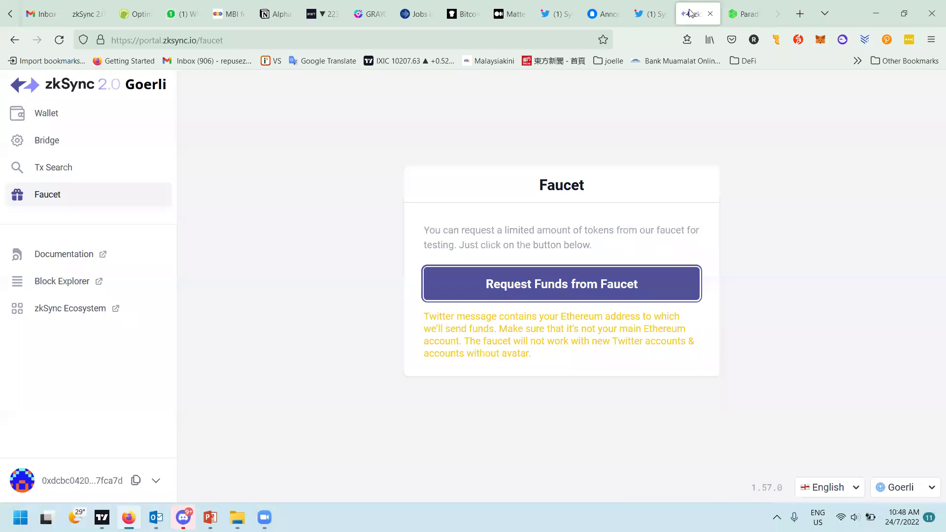
click(729, 11)
scroll(595, 332, down, 2)
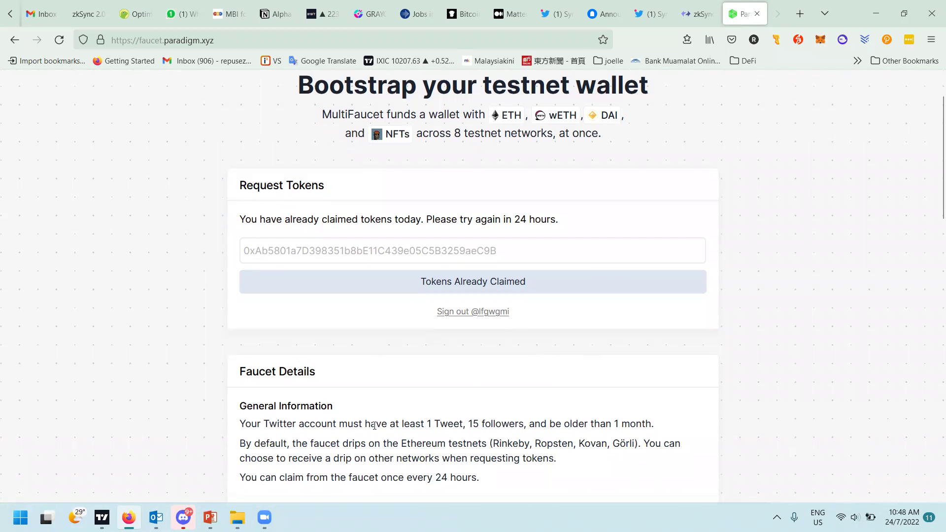
drag(418, 419, 652, 424)
click(699, 17)
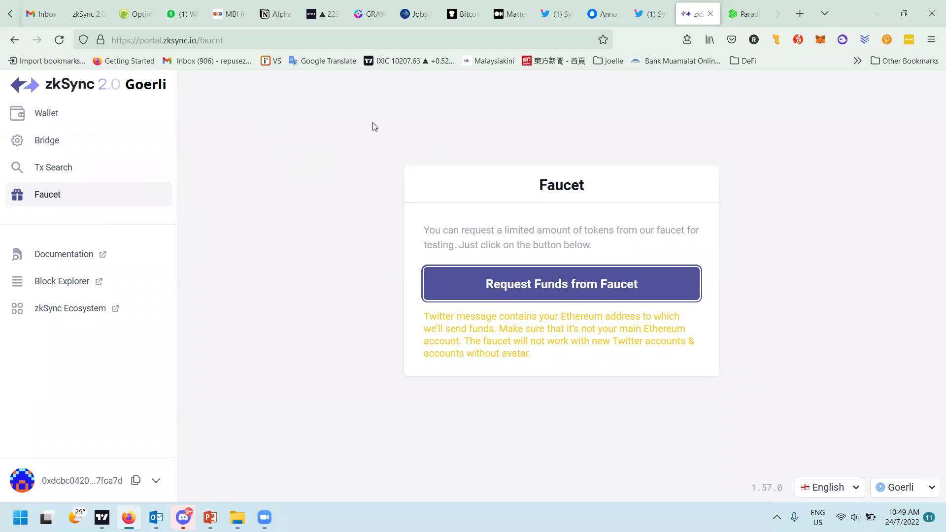
- Check the wallet balance, start a 1 ETH Goerli-to-zkSync Bridge deposit, and reject it in MetaMask
click(820, 40)
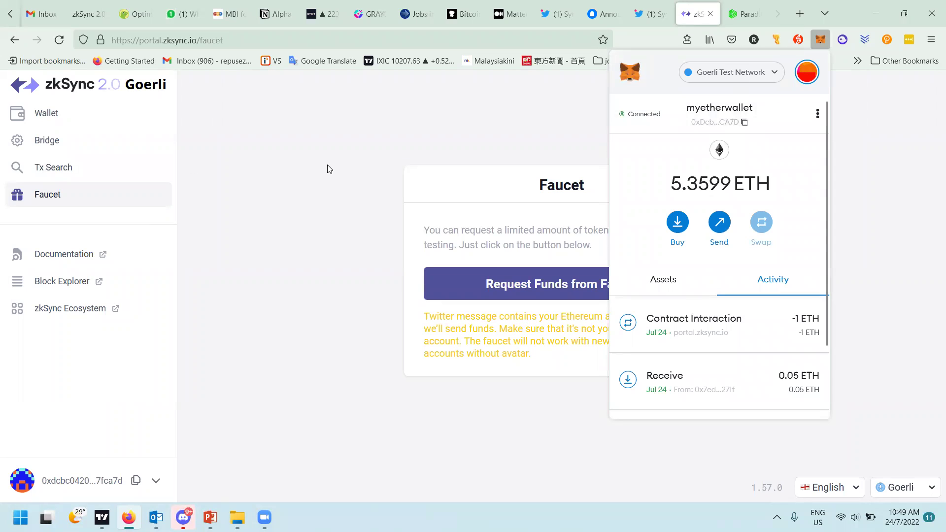
click(291, 180)
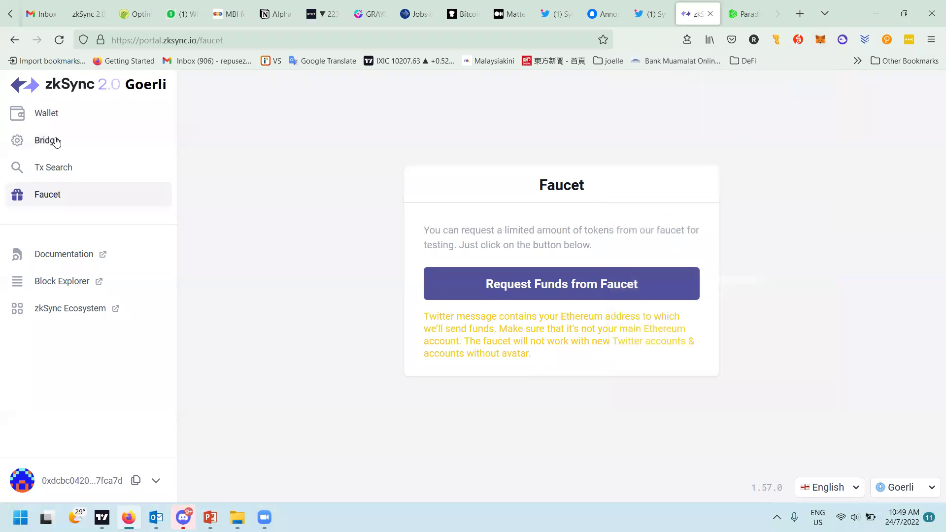
click(45, 115)
click(48, 141)
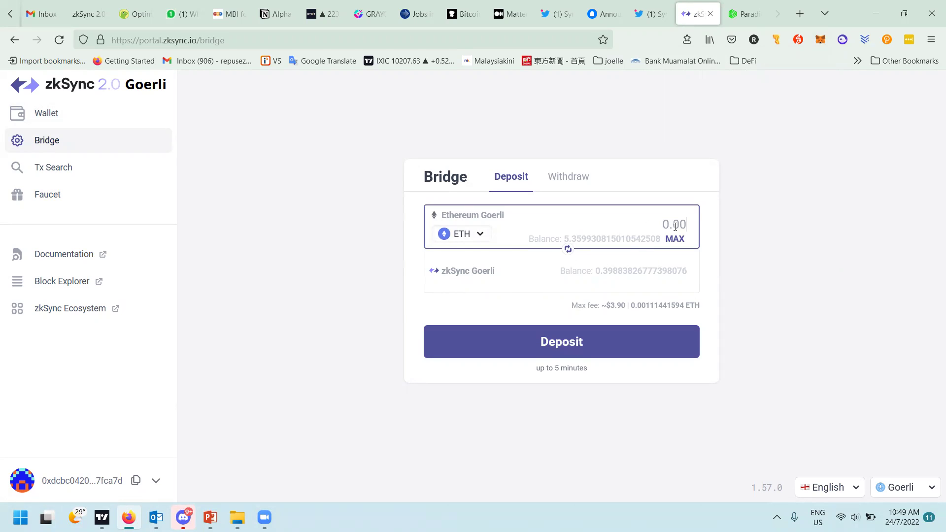
text(1)
click(570, 339)
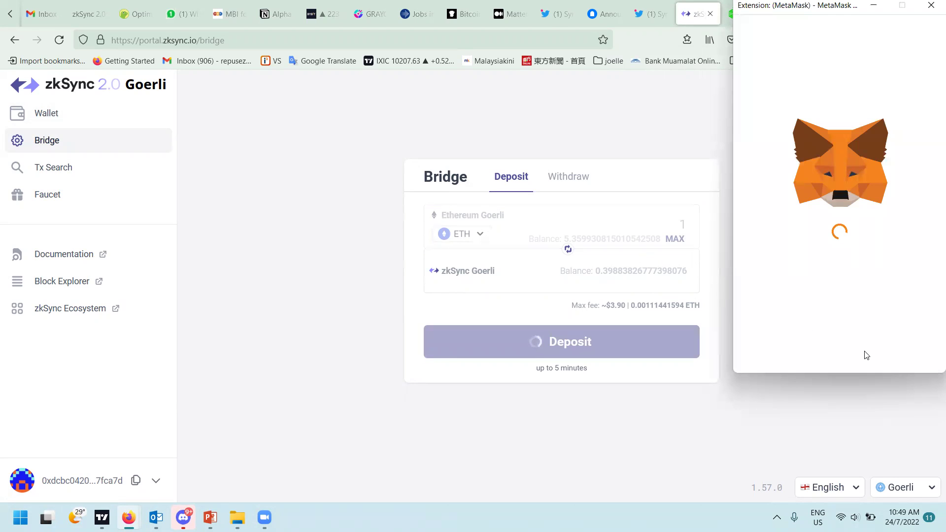
scroll(818, 335, down, 5)
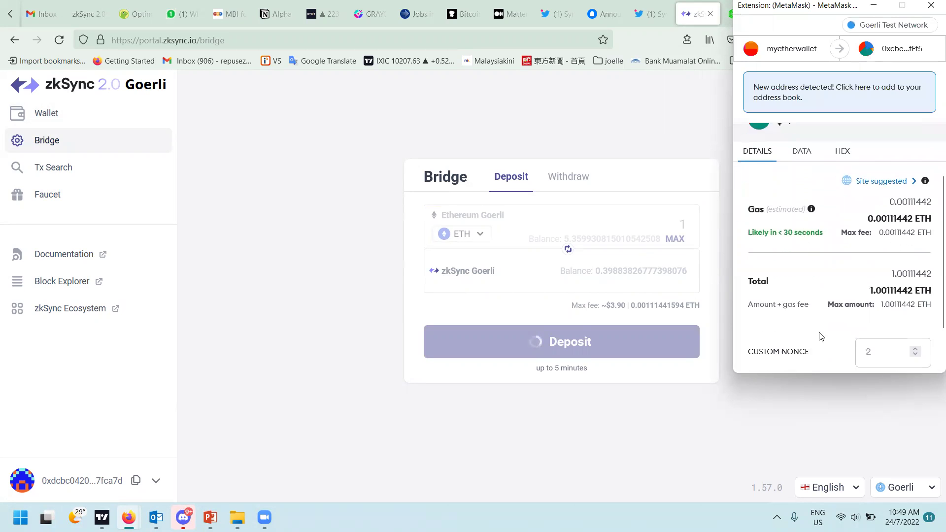
click(802, 349)
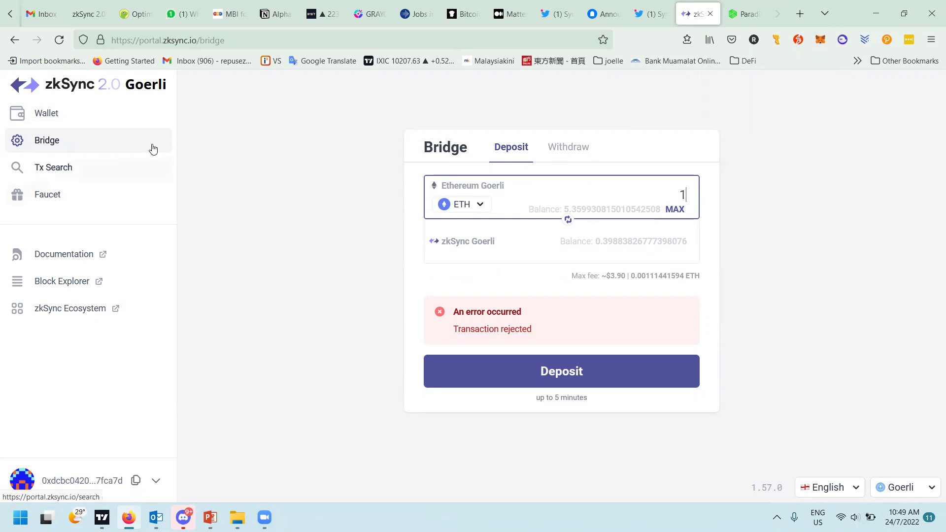
- Show the Wallet page and highlight the $35399848.00 total and the 0.3988 ETH balance
click(37, 121)
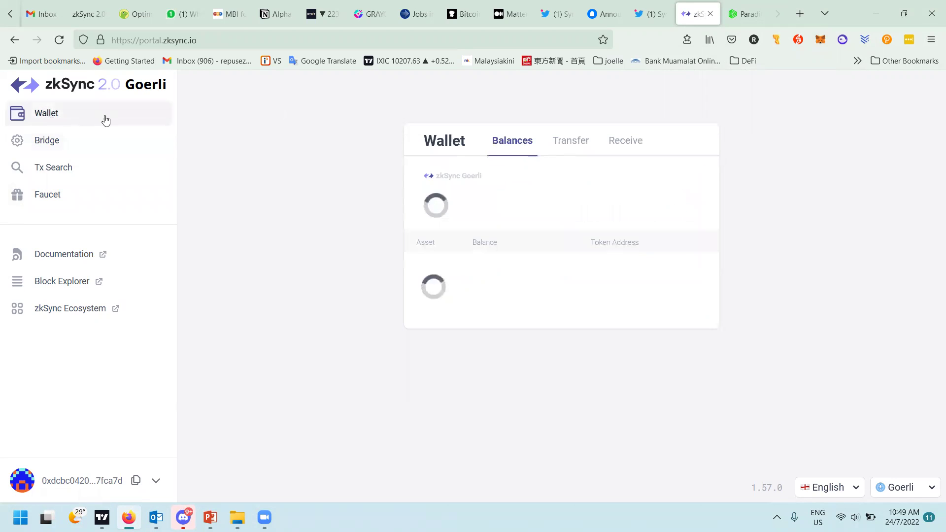
drag(668, 212, 428, 228)
click(579, 206)
drag(623, 207, 437, 209)
drag(468, 266, 561, 267)
click(512, 269)
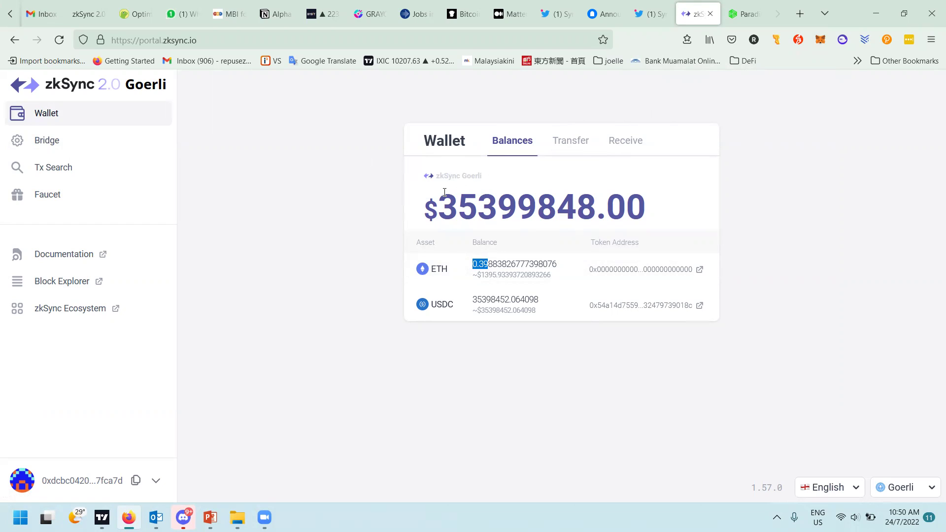
drag(440, 207, 597, 210)
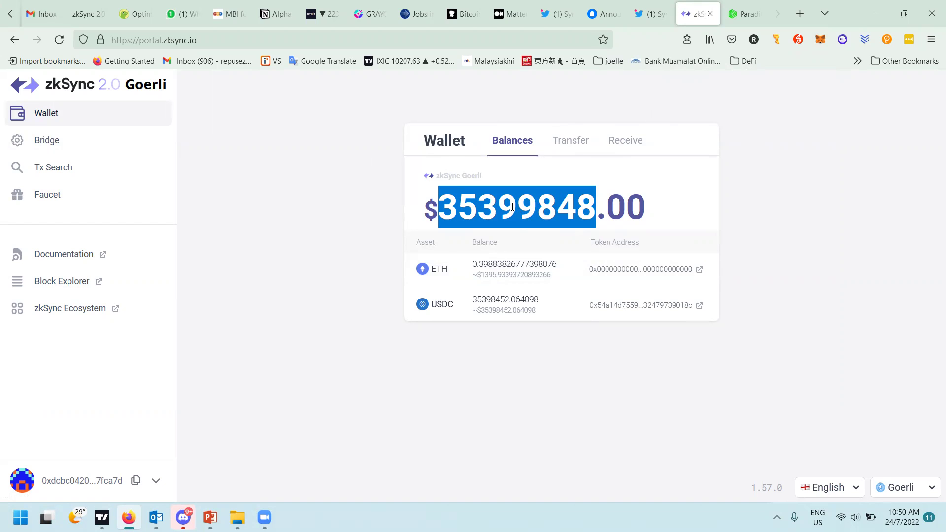
click(608, 18)
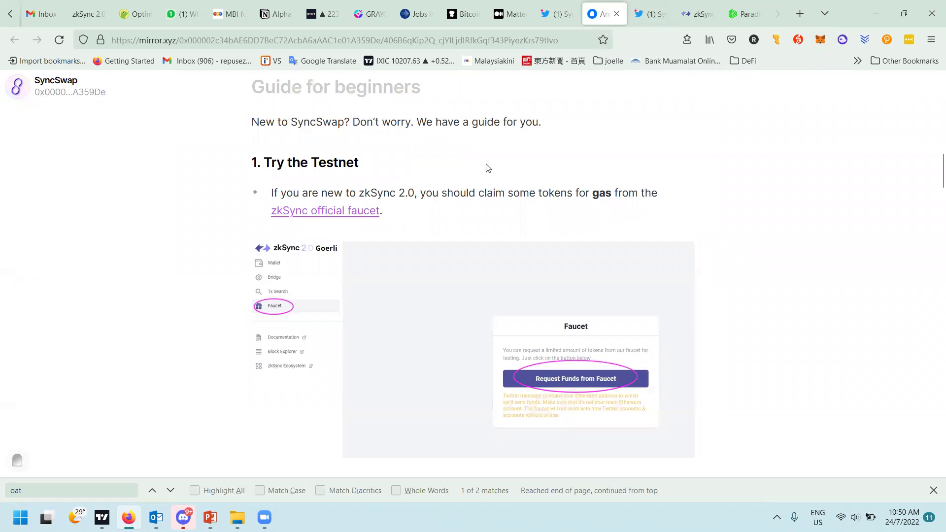
scroll(452, 350, down, 6)
scroll(452, 247, up, 5)
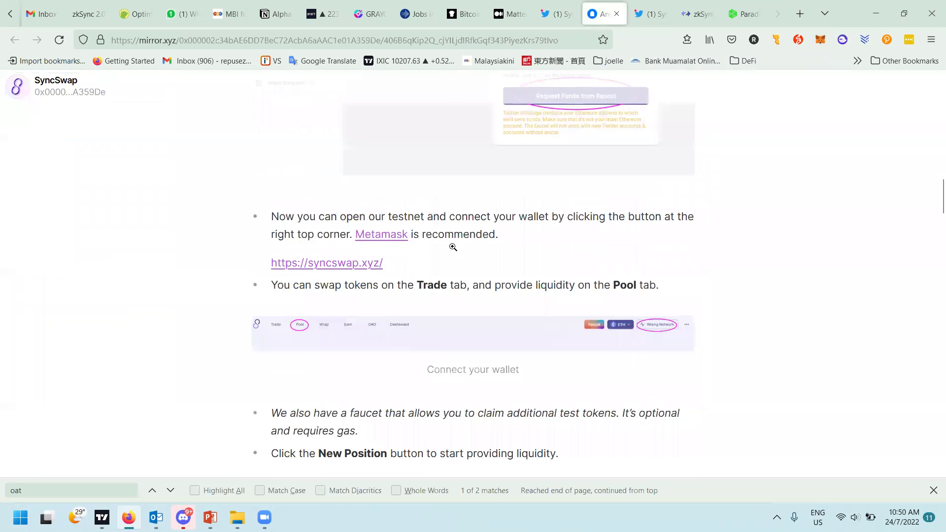
key(ctrl+l)
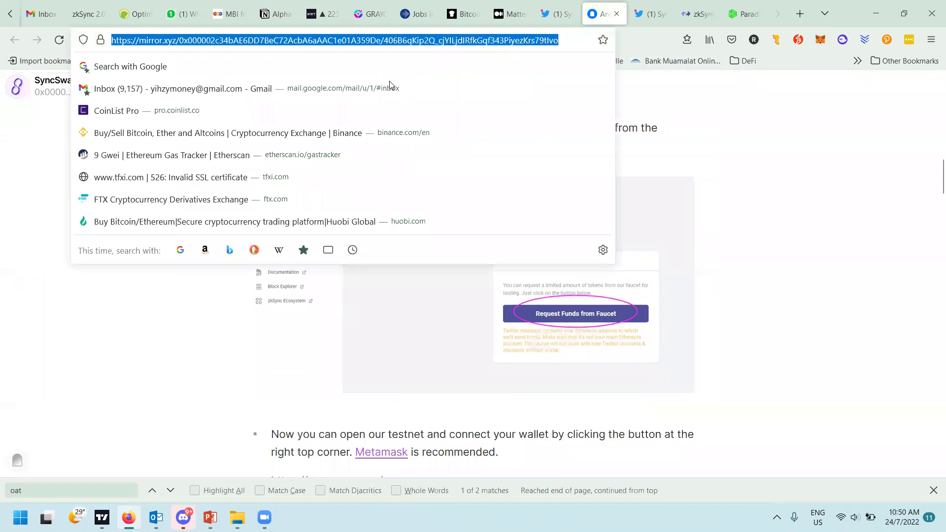
click(513, 224)
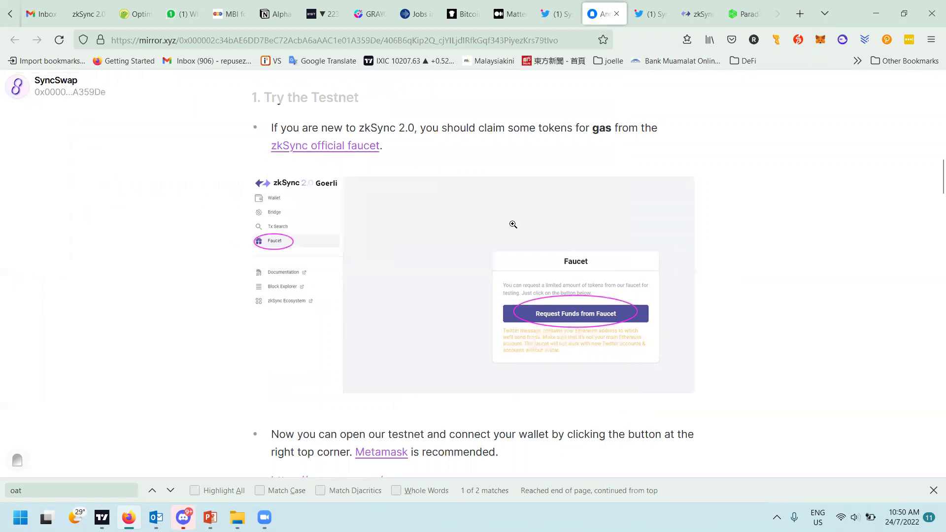
scroll(416, 275, down, 3)
scroll(410, 268, up, 2)
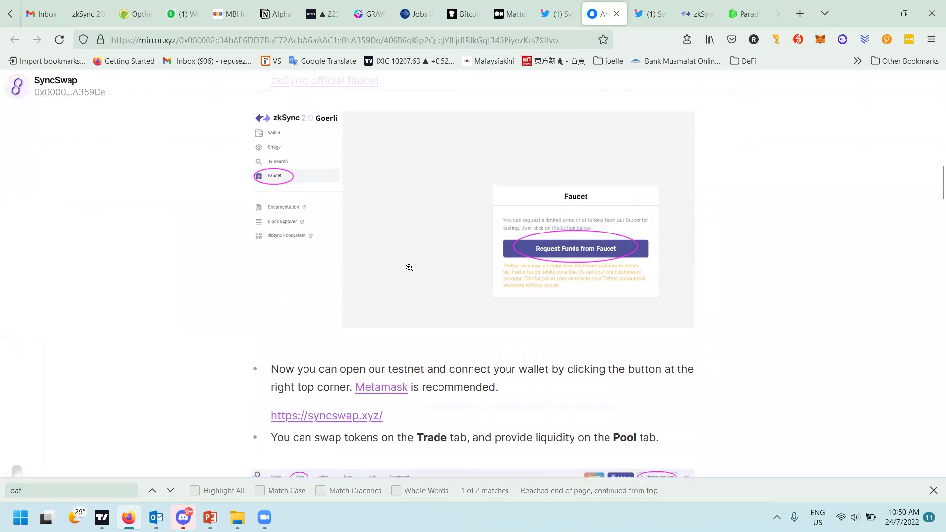
scroll(360, 215, down, 5)
middle_click(355, 160)
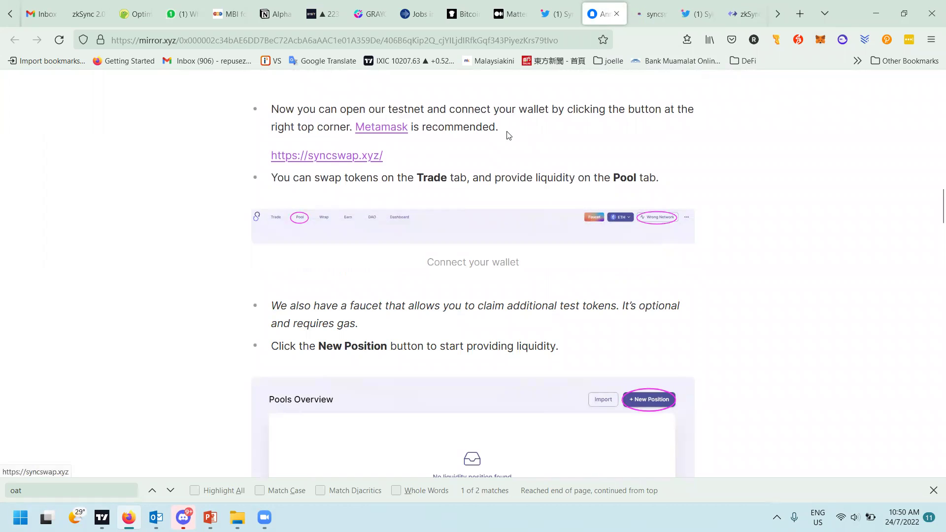
- View SyncSwap's Trade swap page and browse its token list without changing tokens
click(639, 16)
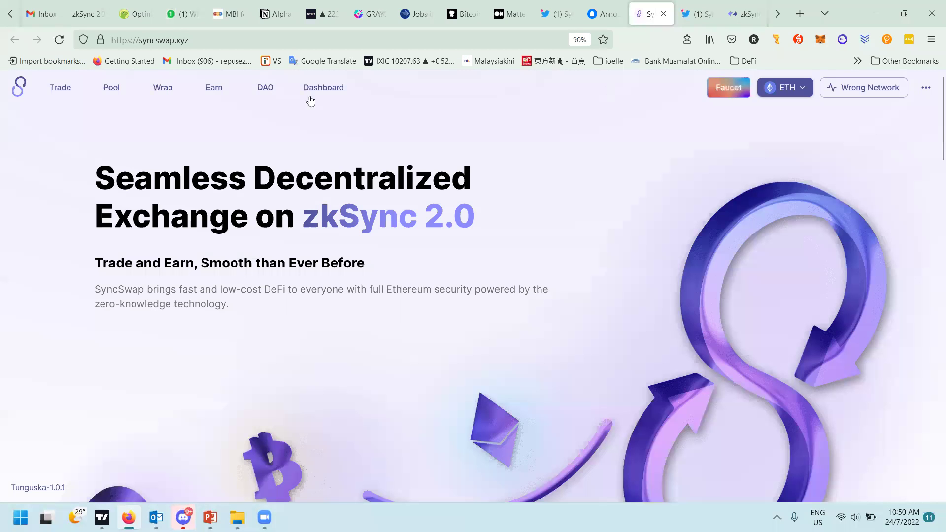
mouse_move(99, 91)
click(62, 89)
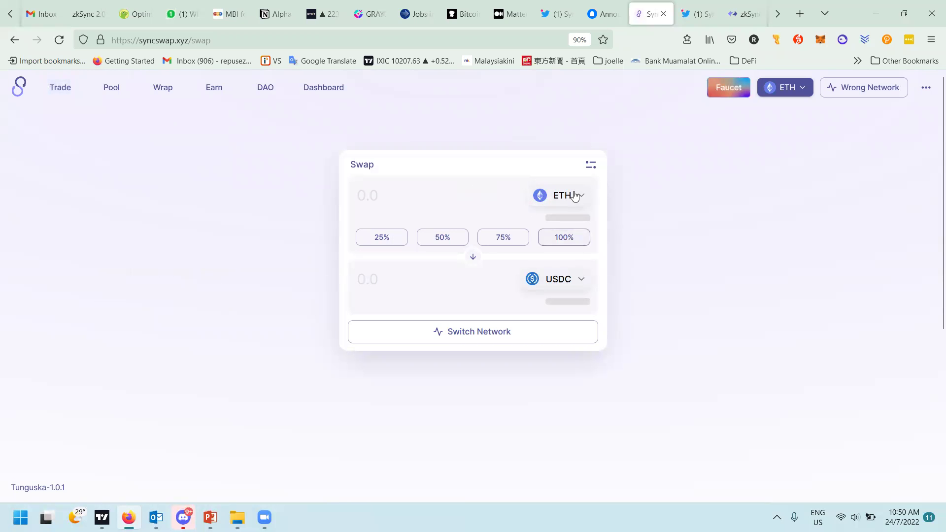
click(565, 283)
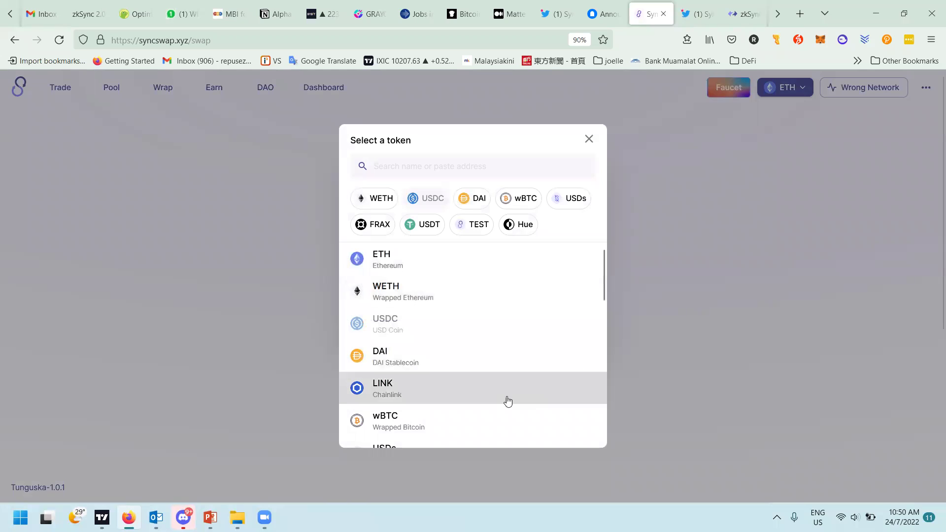
click(639, 277)
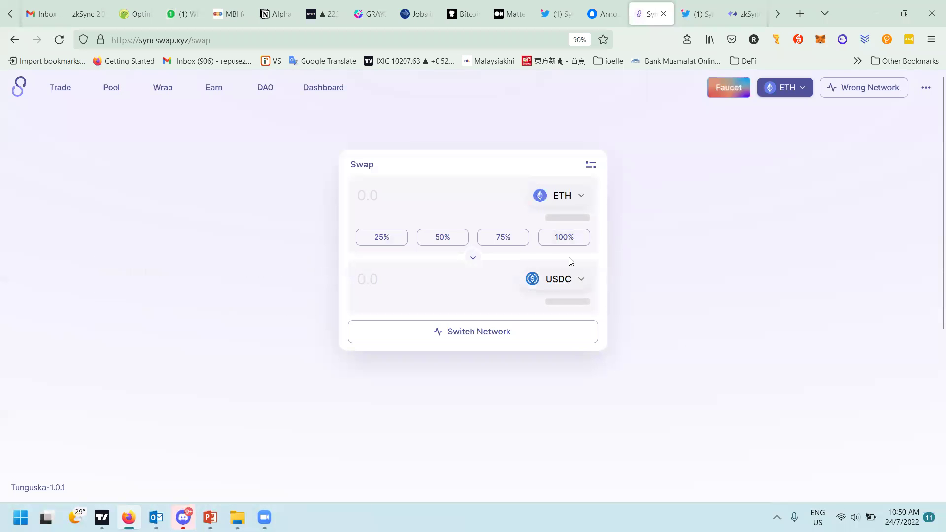
- Look over the Pool and Wrap pages, then go to the Earn staking page
mouse_move(132, 91)
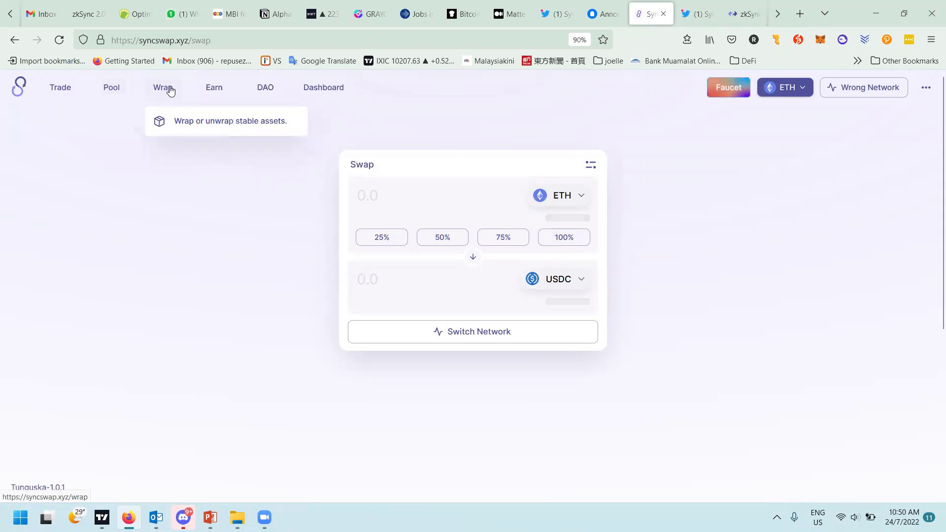
click(108, 89)
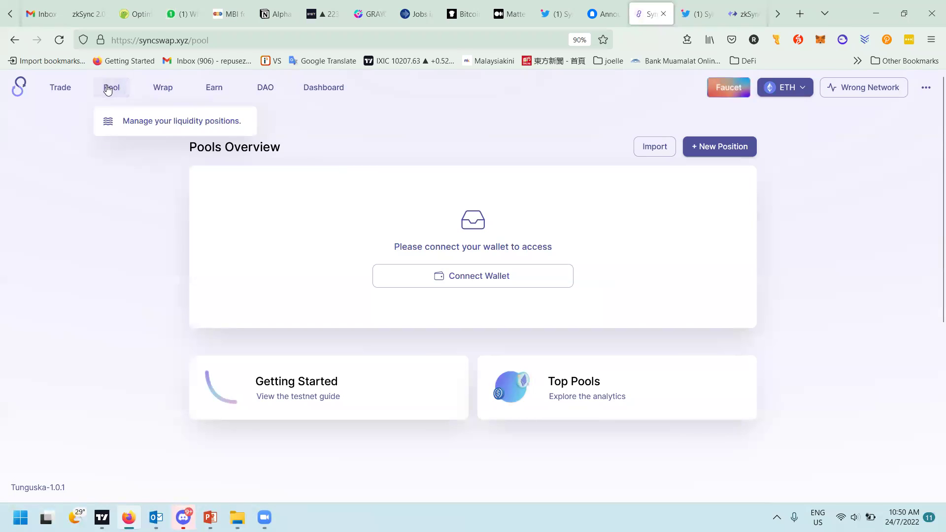
click(159, 89)
mouse_move(206, 93)
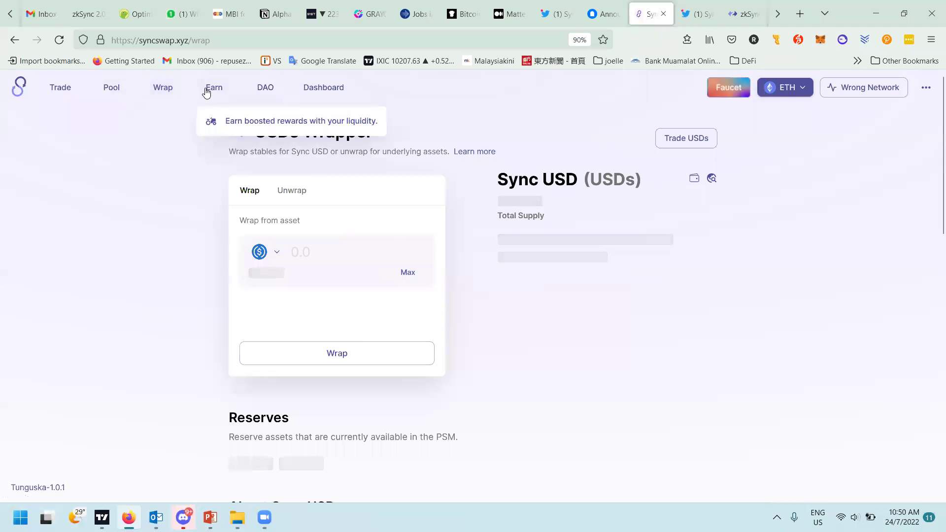
click(113, 91)
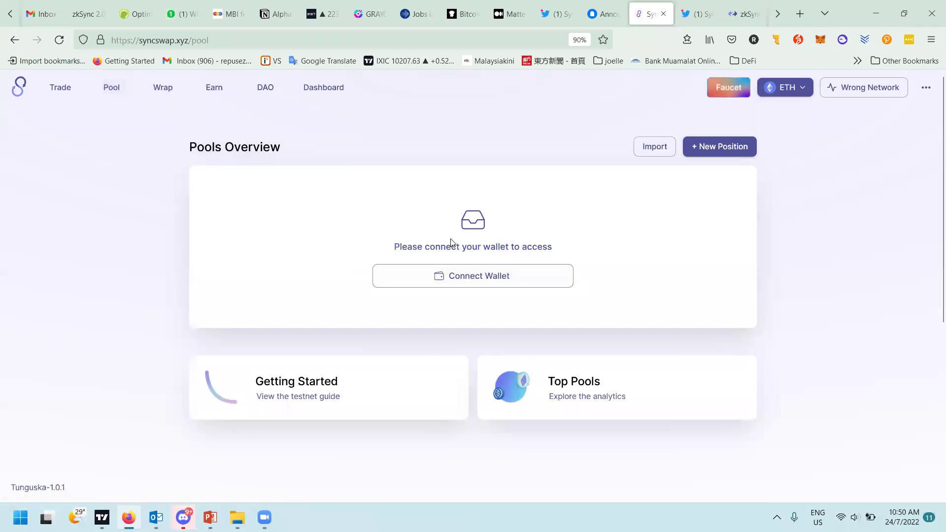
click(213, 92)
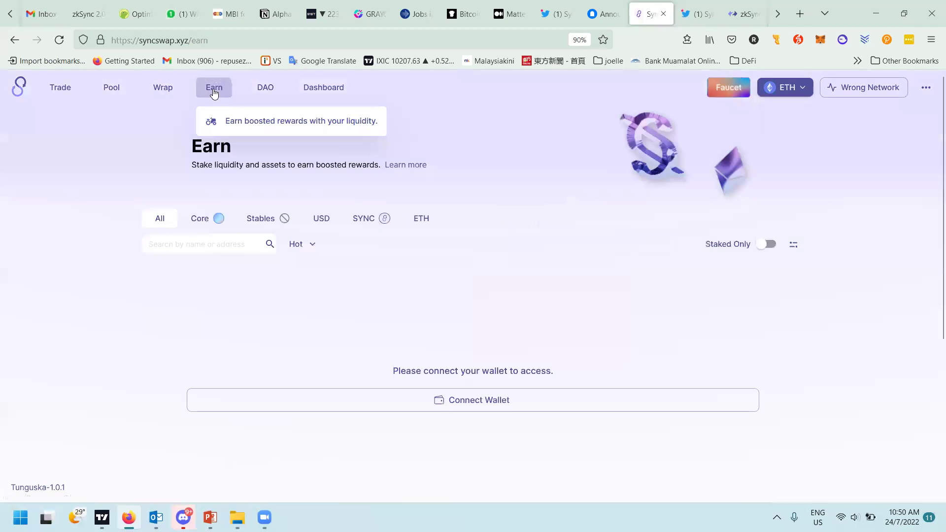
- Resolve the Wrong Network notice by switching the wallet to zkSync 2.0 and approving in MetaMask
click(842, 89)
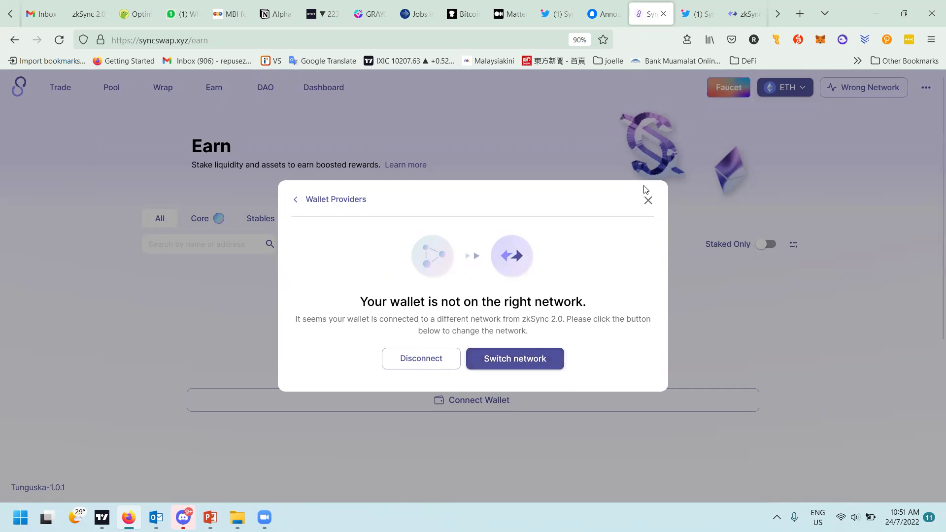
click(648, 200)
click(836, 93)
click(509, 363)
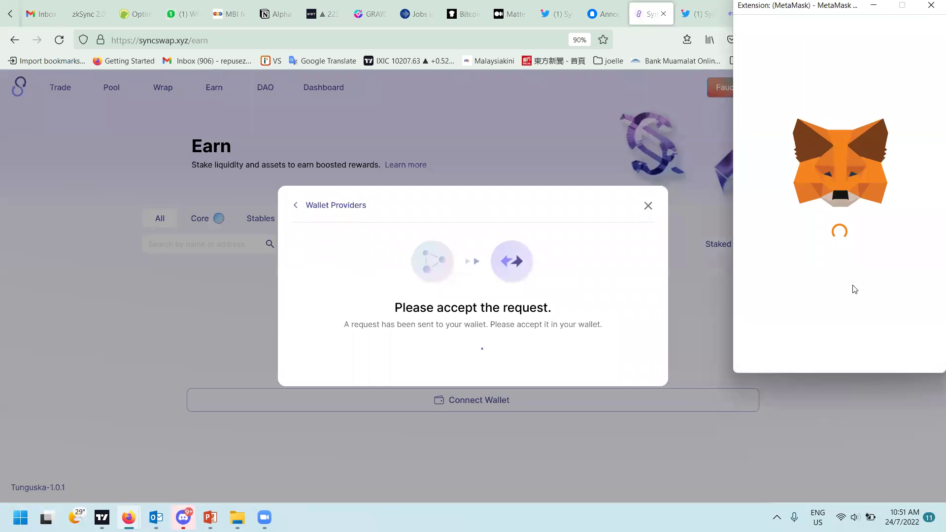
click(885, 350)
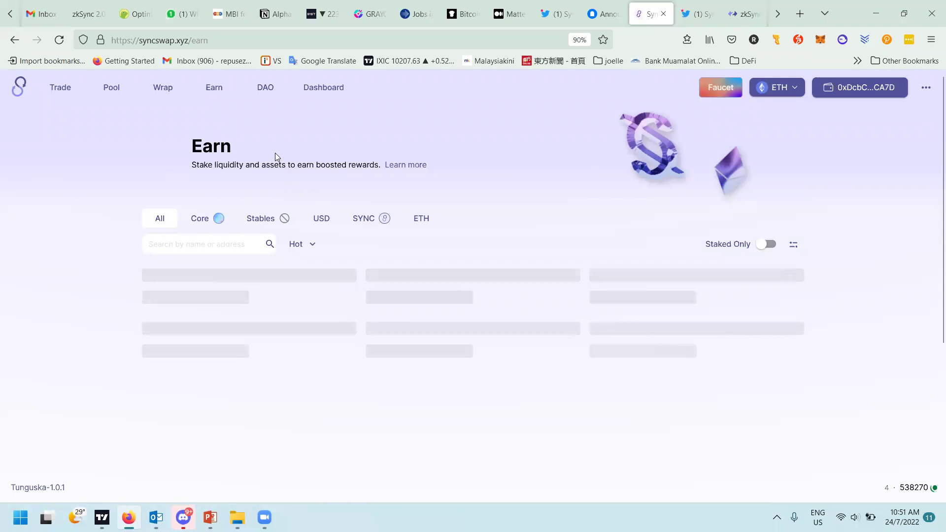
- Look over the Earn pools and open the USDC/WETH pool's staking details
mouse_move(212, 93)
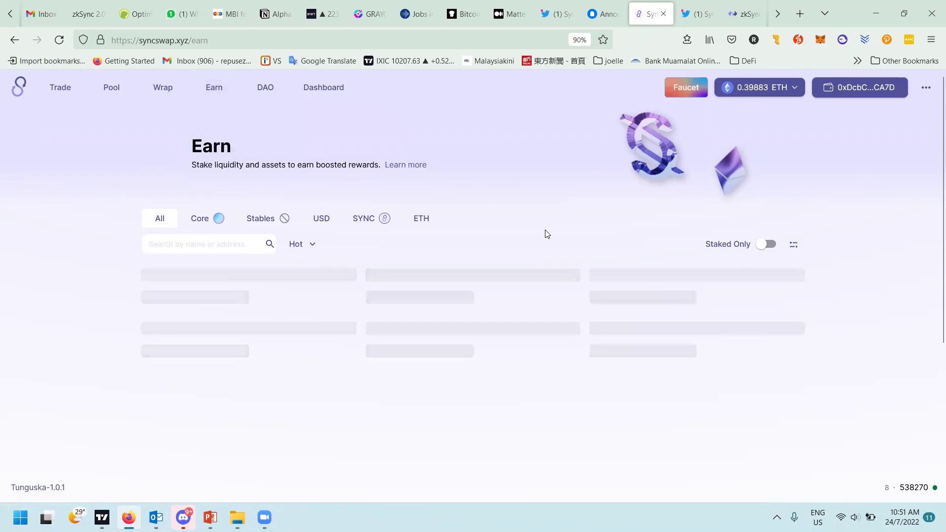
scroll(544, 232, down, 1)
scroll(542, 230, up, 1)
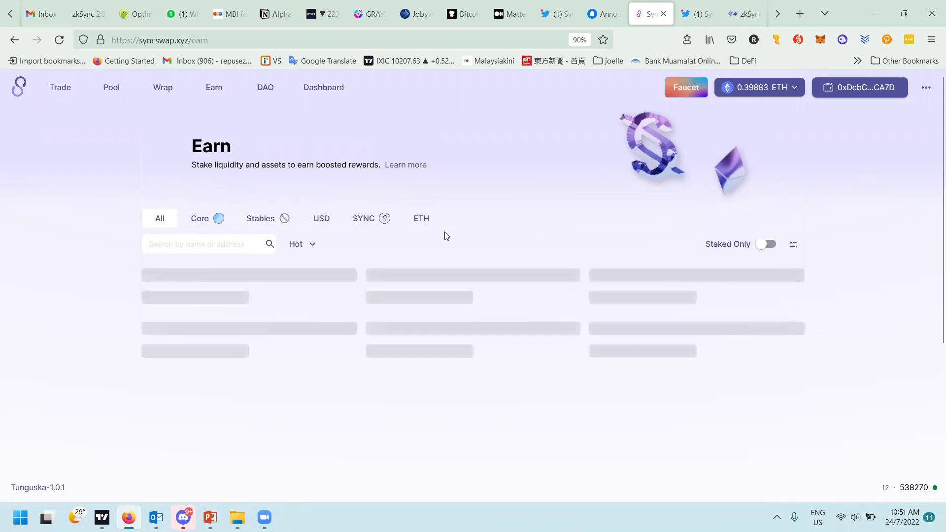
scroll(498, 270, down, 3)
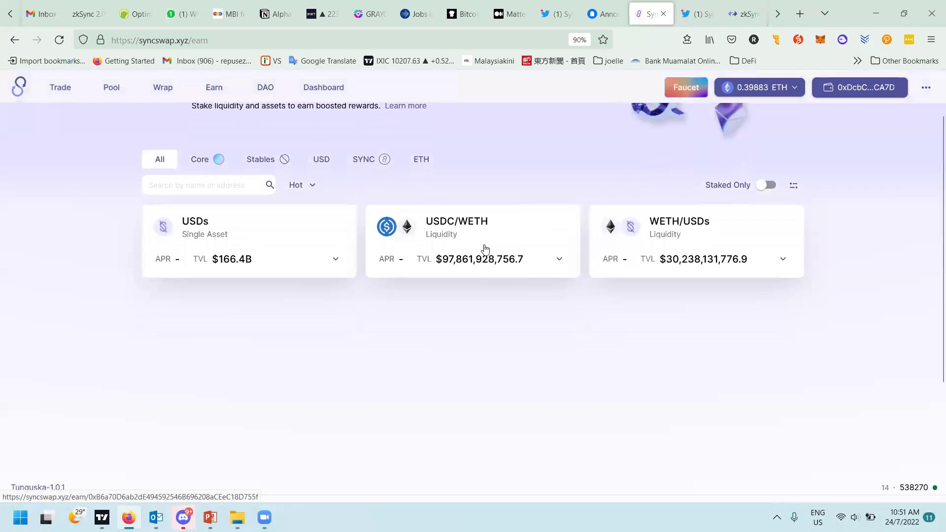
click(484, 250)
scroll(380, 241, up, 10)
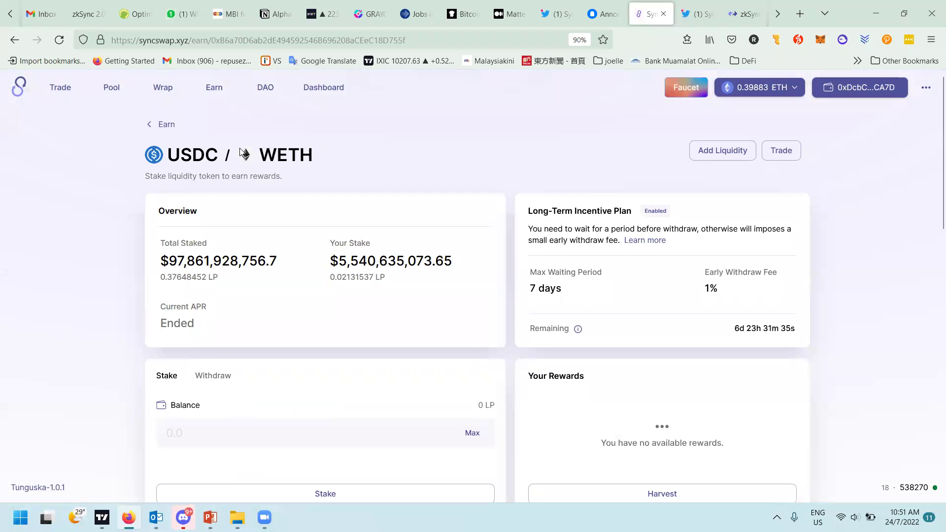
- Check the Wrap page's token list without choosing, then go to the ETH-to-USDC Swap page
click(166, 92)
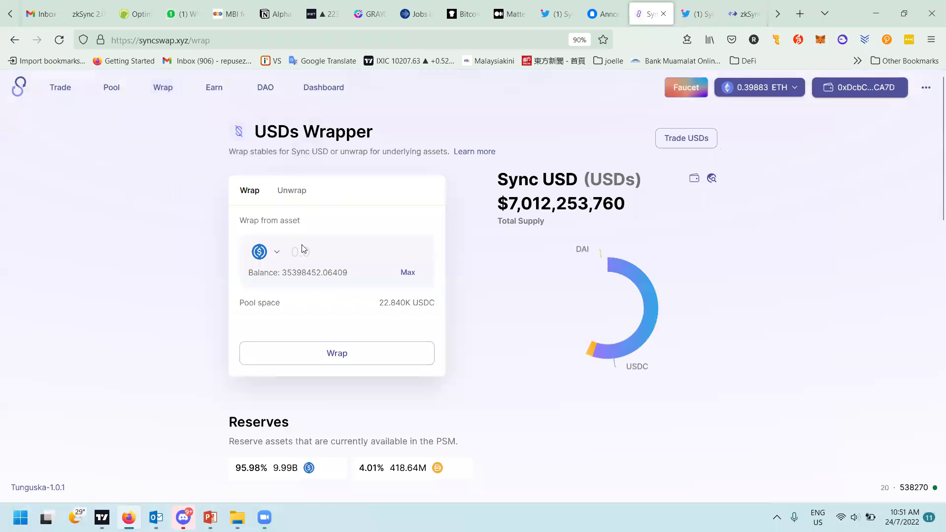
click(276, 253)
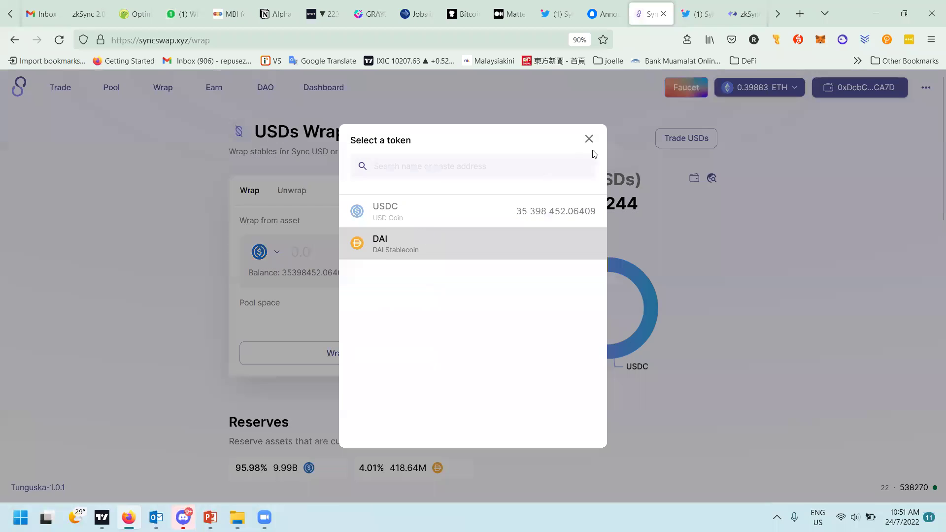
click(591, 142)
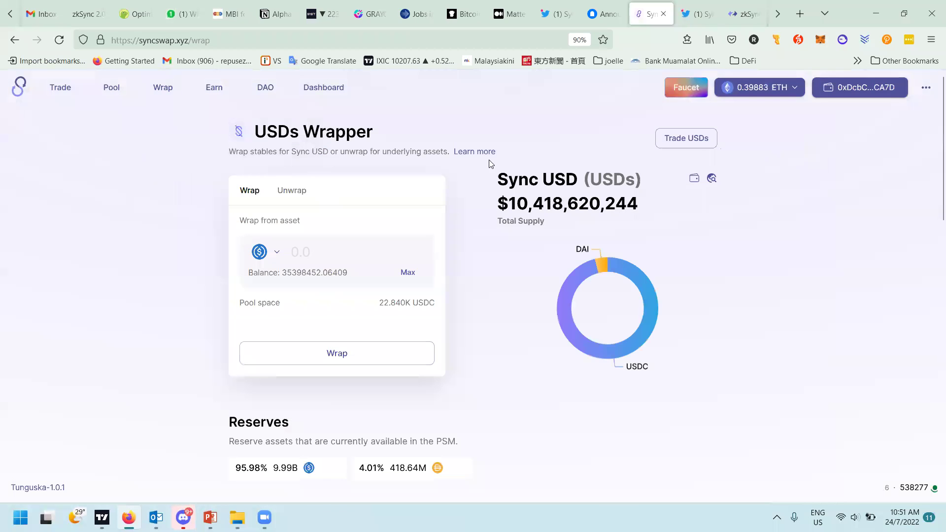
click(74, 89)
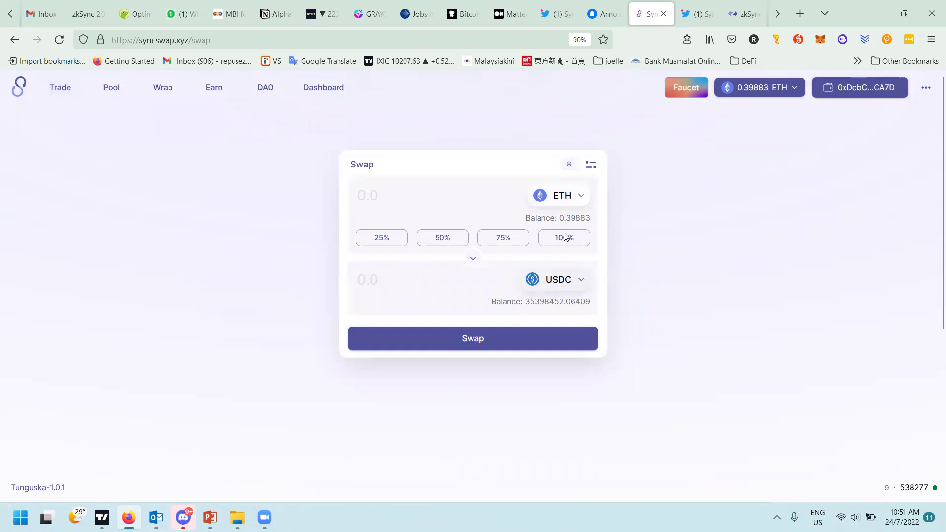
- Set WETH as the token to receive and enter 0.1 ETH to wrap
click(559, 282)
click(419, 289)
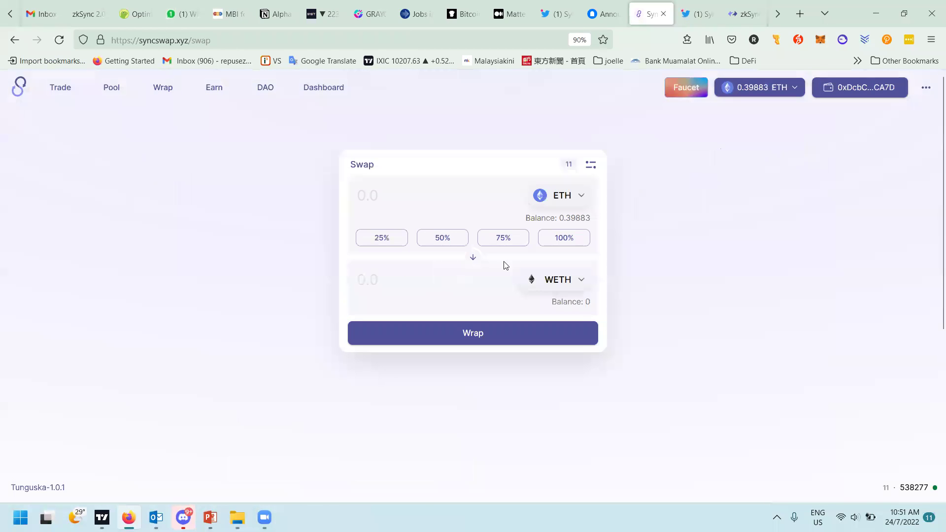
click(484, 202)
text(0.1)
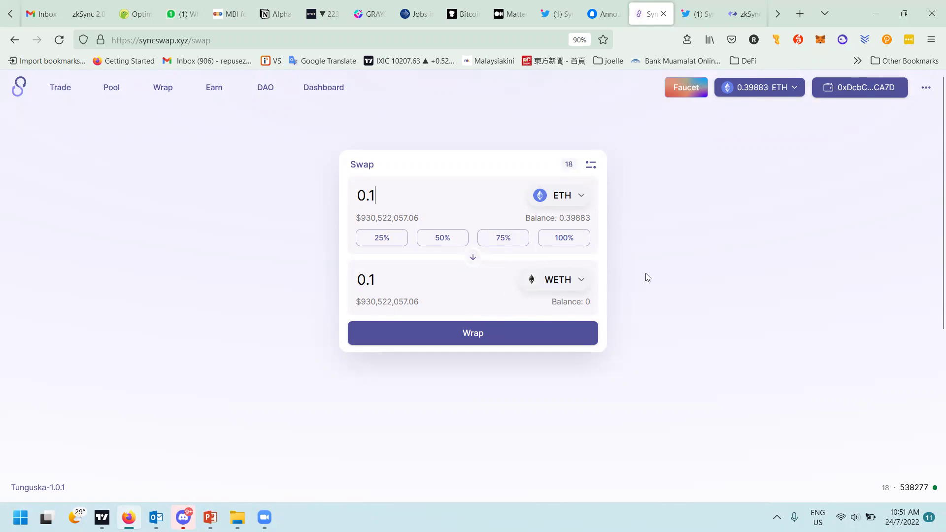
- Start a new liquidity position and set WETH as the first token, pairing it with USDC
click(117, 92)
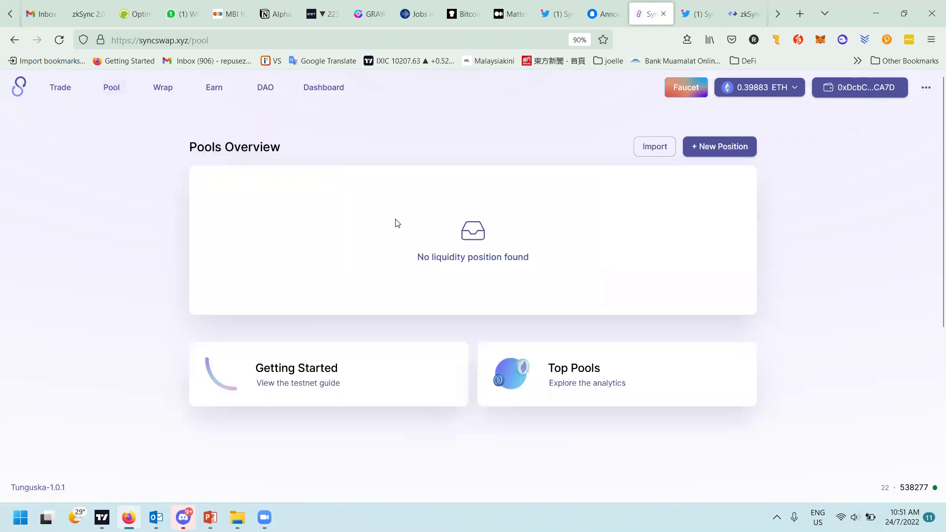
click(750, 147)
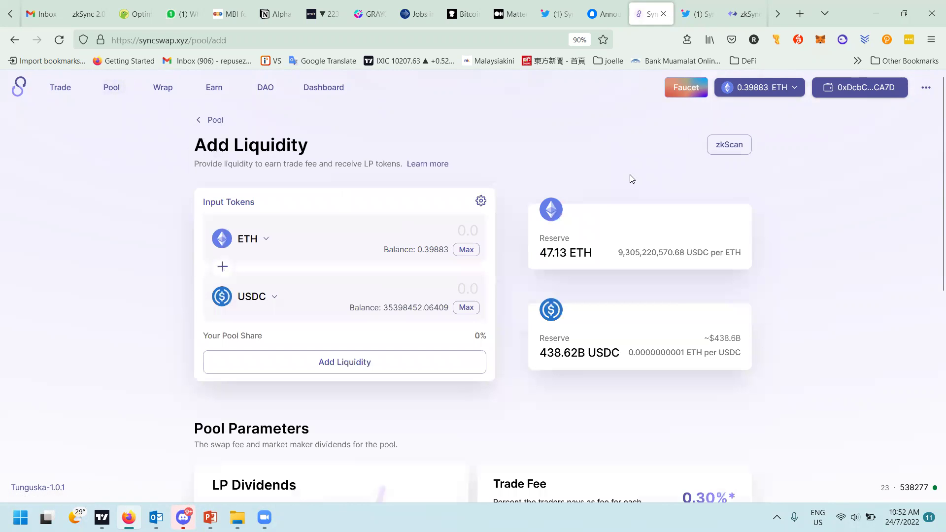
click(247, 240)
click(295, 254)
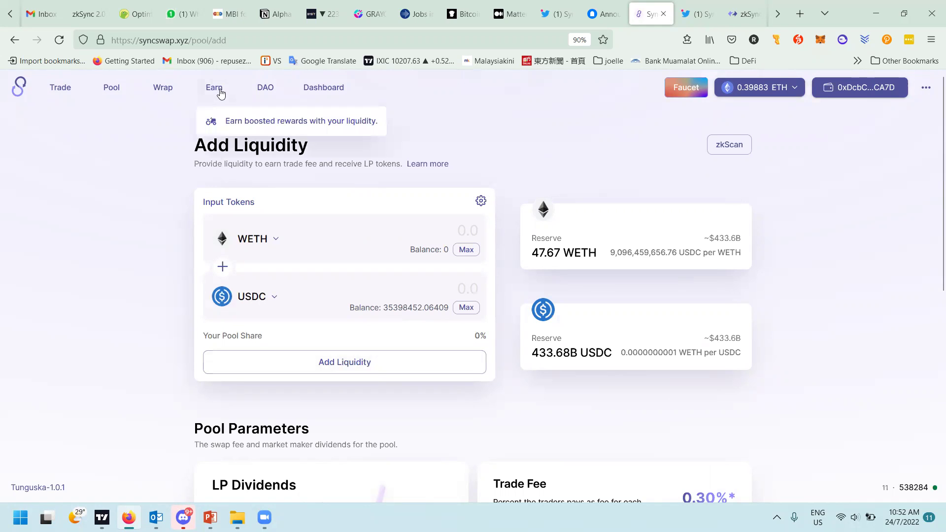
- Open the USDC/WETH staking details from the Earn page
click(220, 91)
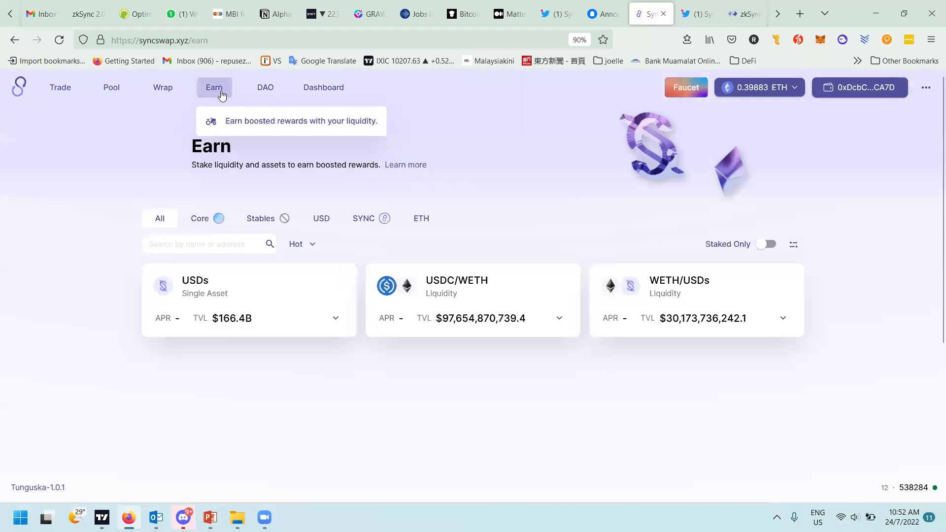
click(481, 316)
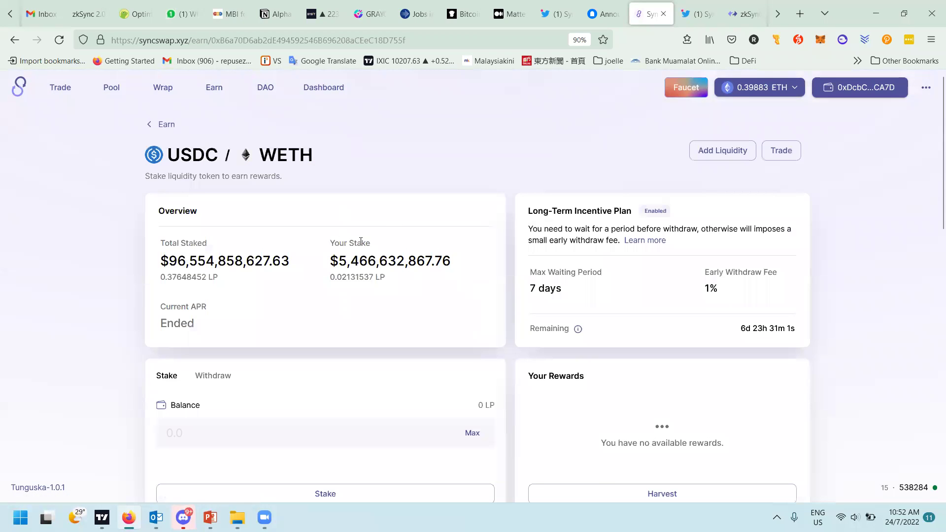
scroll(419, 291, down, 3)
scroll(398, 217, up, 2)
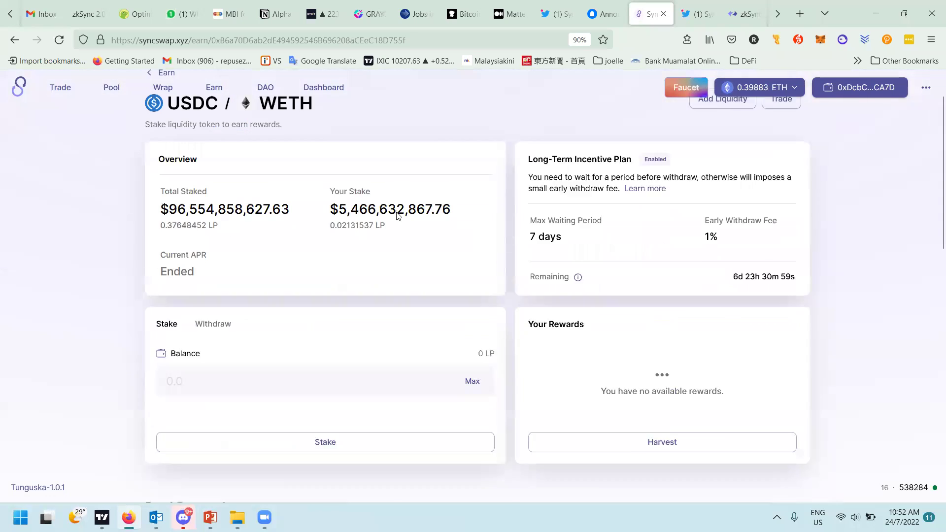
scroll(398, 217, up, 1)
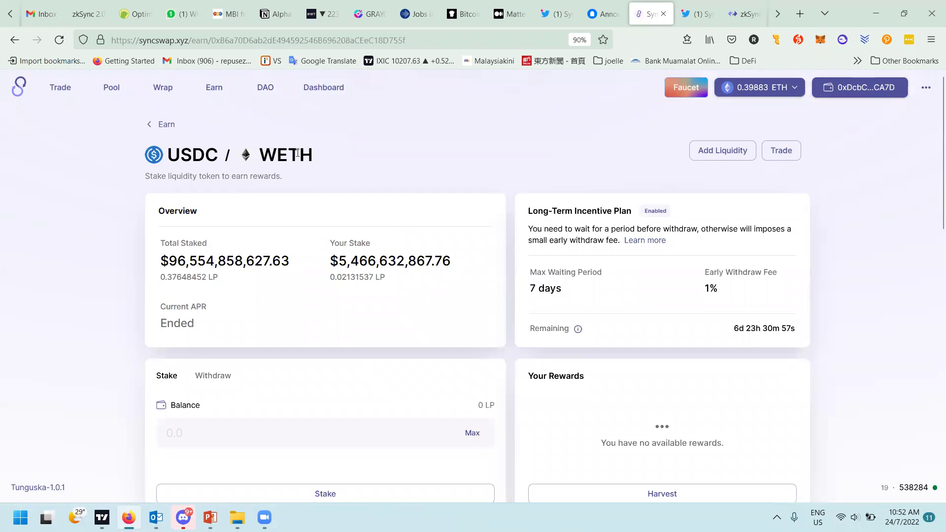
scroll(323, 173, down, 2)
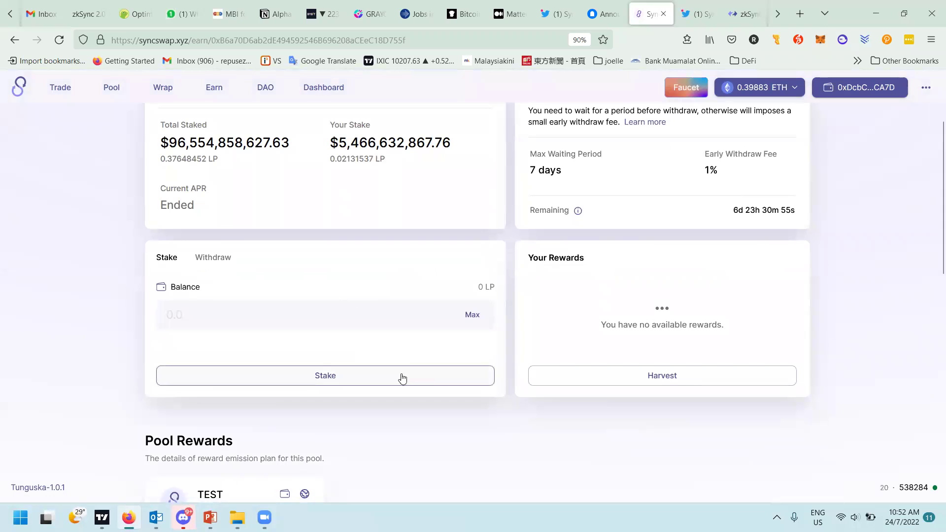
- On the Withdraw tab, fill in the full staked LP amount and note the 1% early-withdraw fee
click(226, 258)
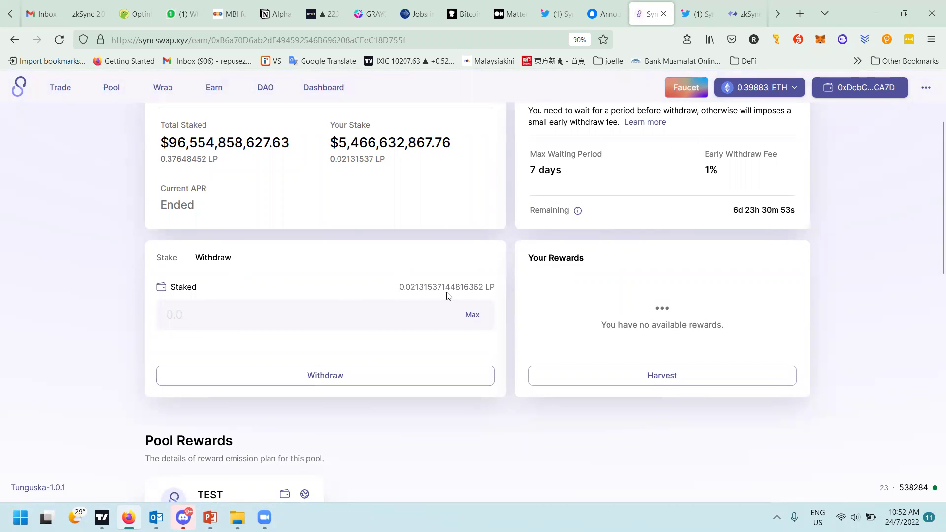
drag(394, 286, 442, 286)
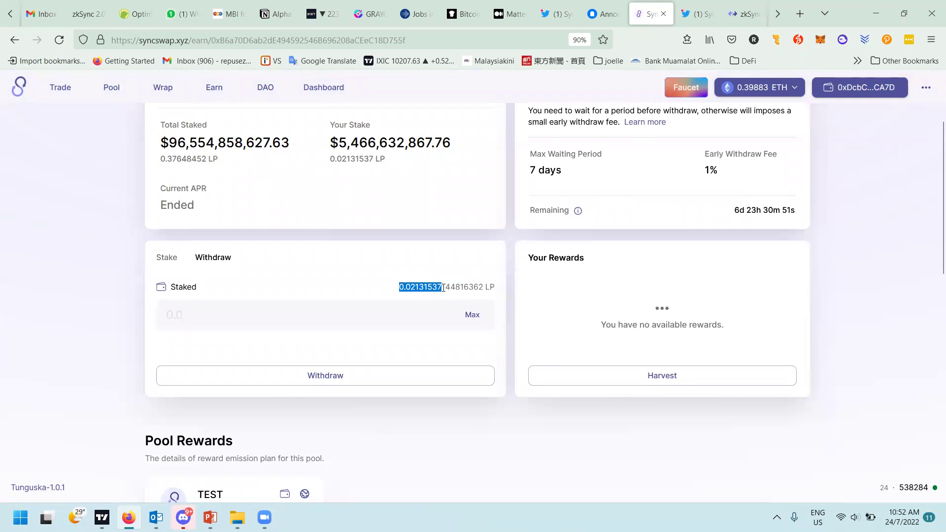
click(474, 317)
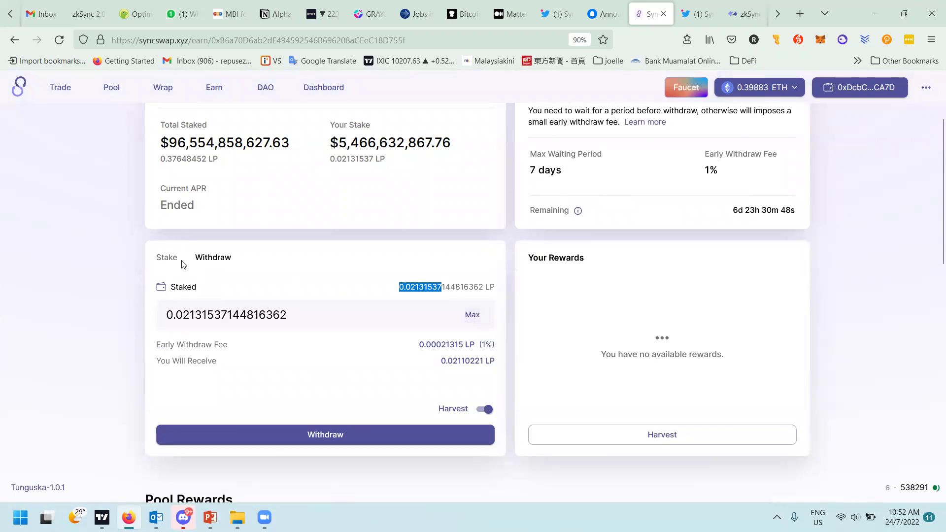
scroll(315, 276, up, 2)
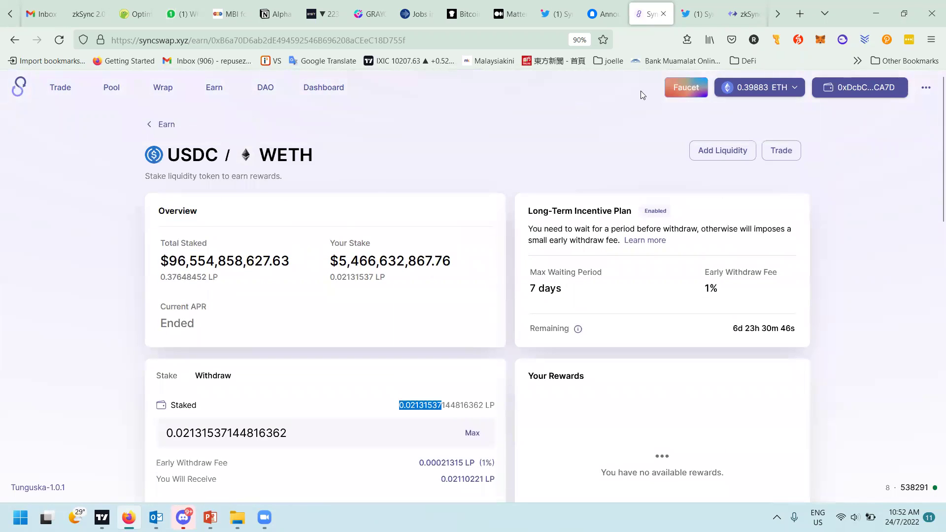
- Step through the Pool, Wrap and Earn pages, then return to the Mirror campaign guide
mouse_move(61, 89)
mouse_move(165, 92)
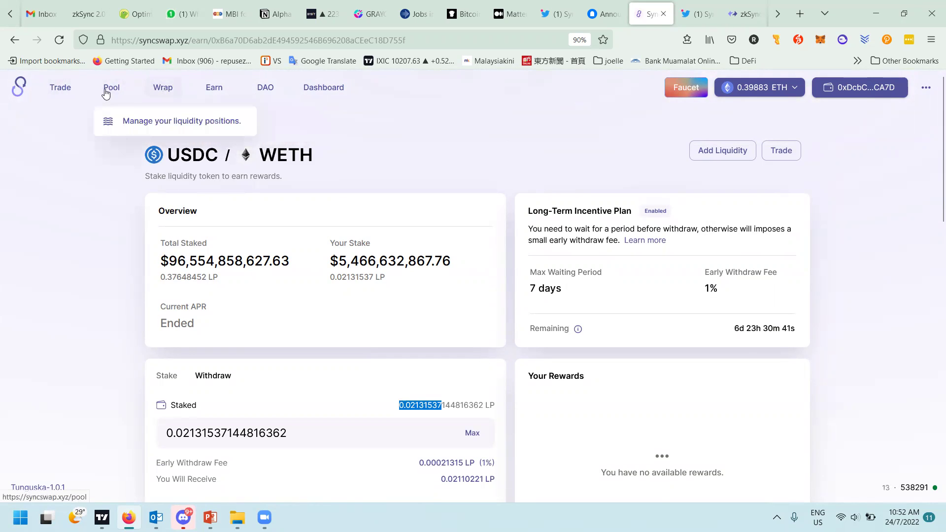
click(110, 89)
click(167, 94)
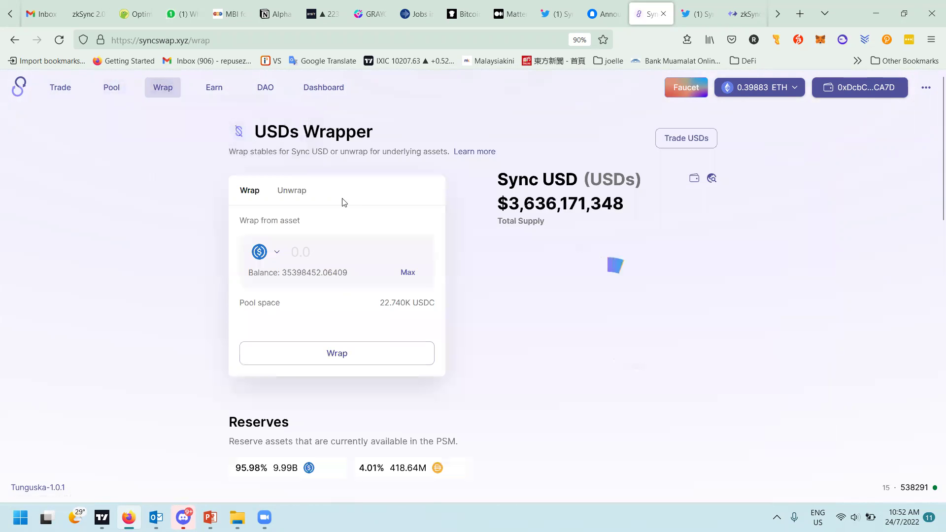
click(203, 93)
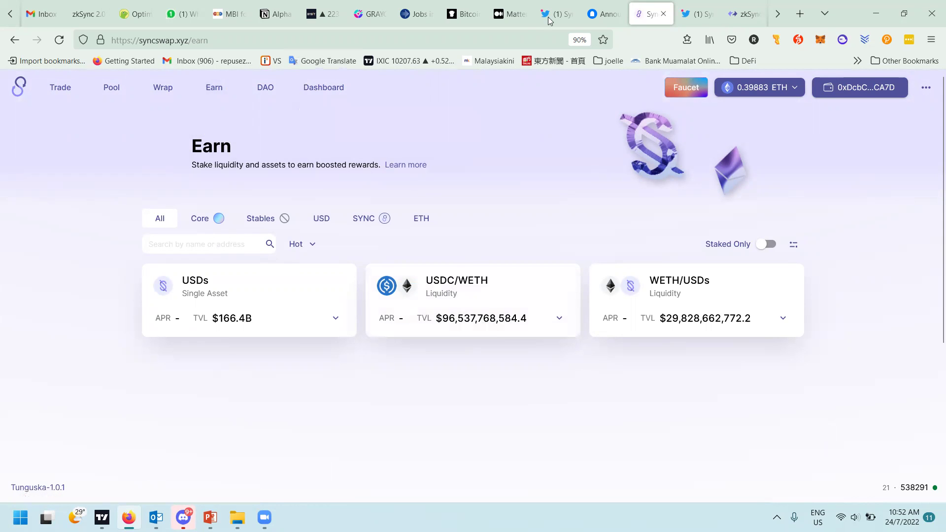
click(601, 14)
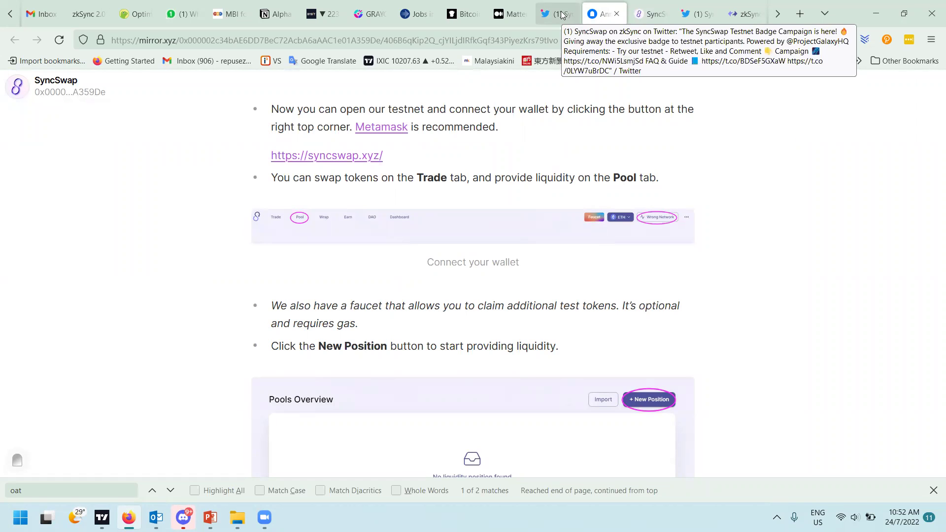
- Read the guide past the Discord invitation down to section 4, Claim your Badge
scroll(552, 270, down, 10)
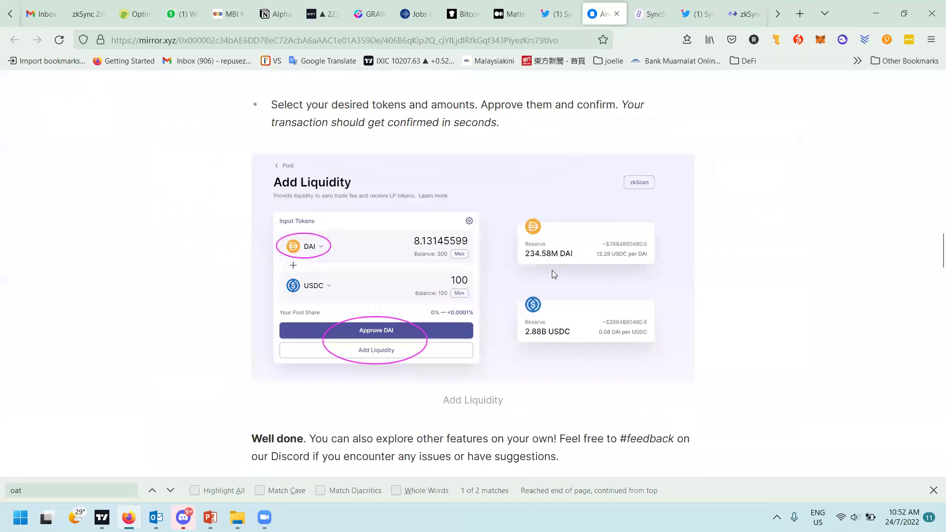
scroll(556, 282, down, 2)
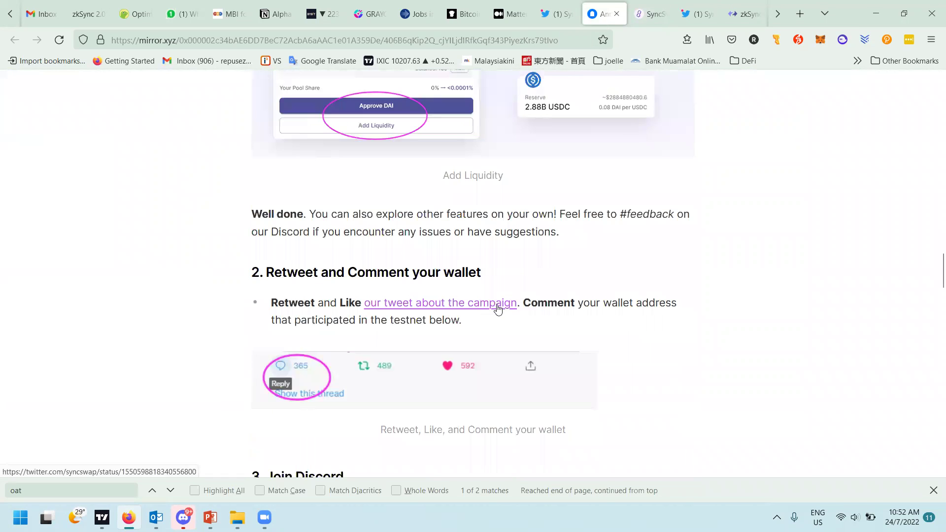
scroll(568, 298, down, 5)
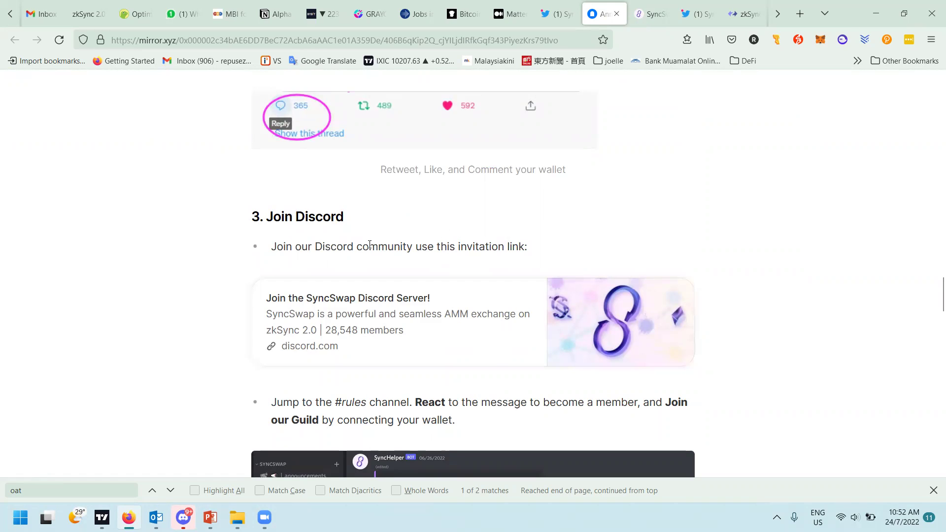
drag(353, 246, 473, 247)
drag(532, 248, 375, 248)
scroll(449, 265, down, 2)
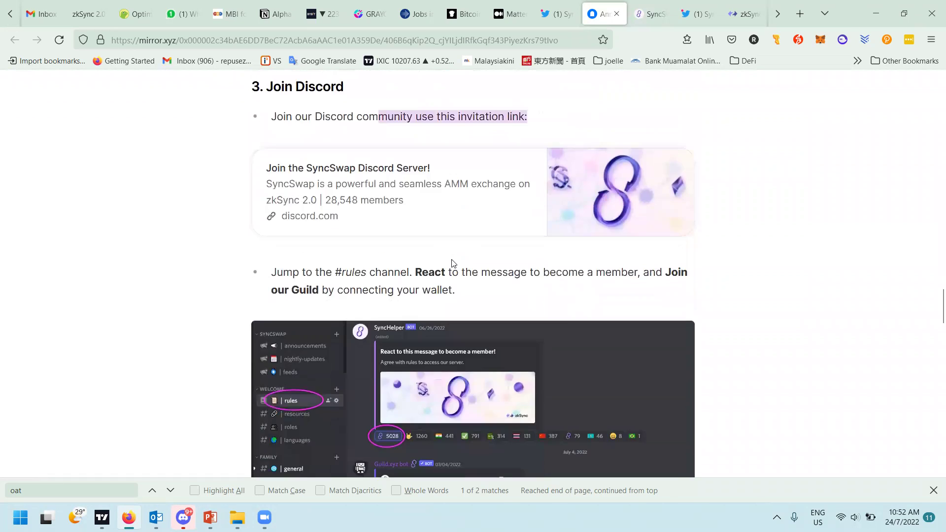
scroll(463, 275, up, 2)
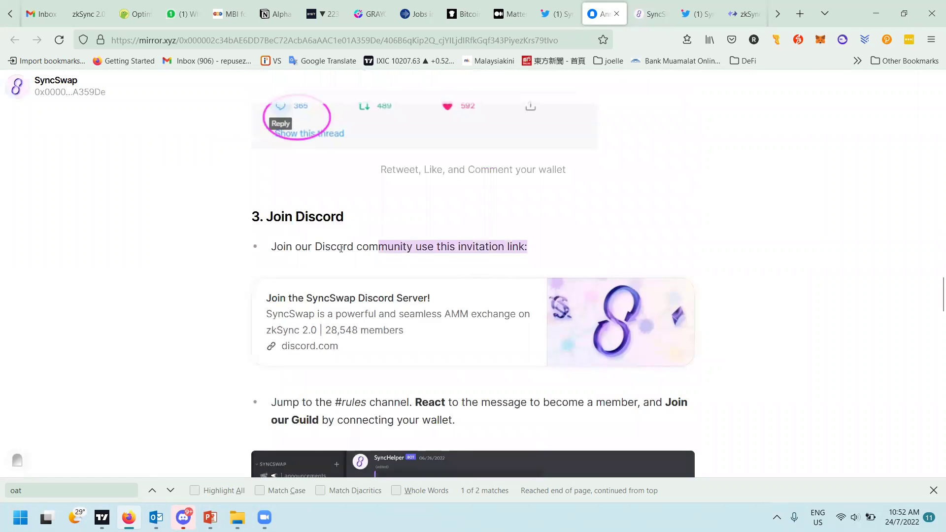
drag(341, 248, 455, 246)
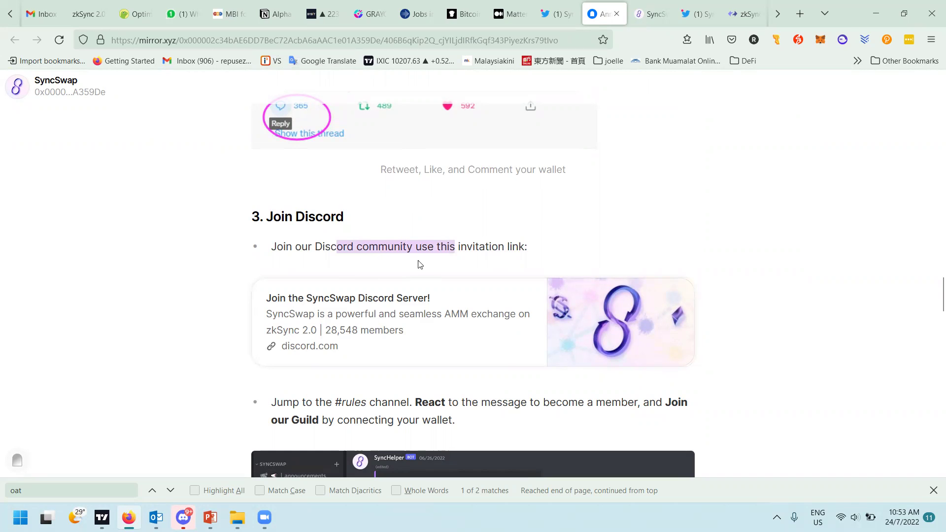
scroll(610, 315, down, 7)
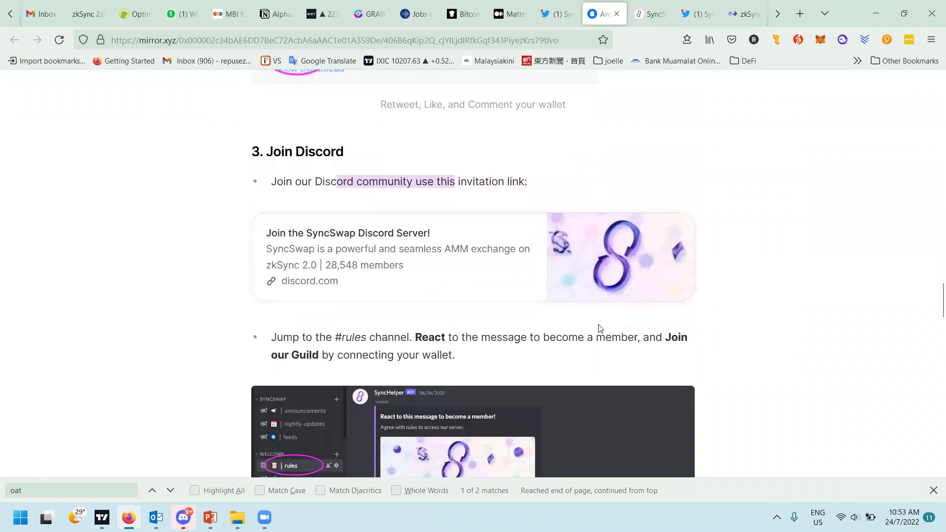
scroll(601, 336, down, 5)
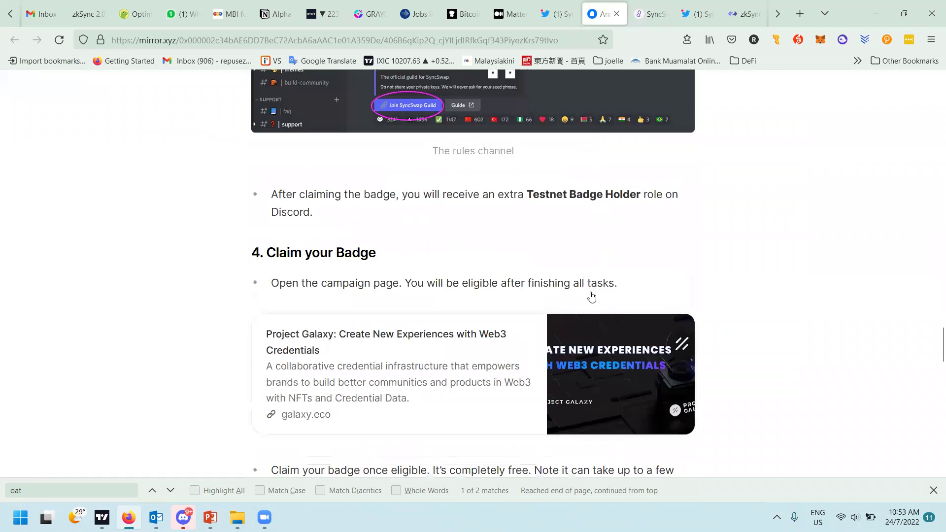